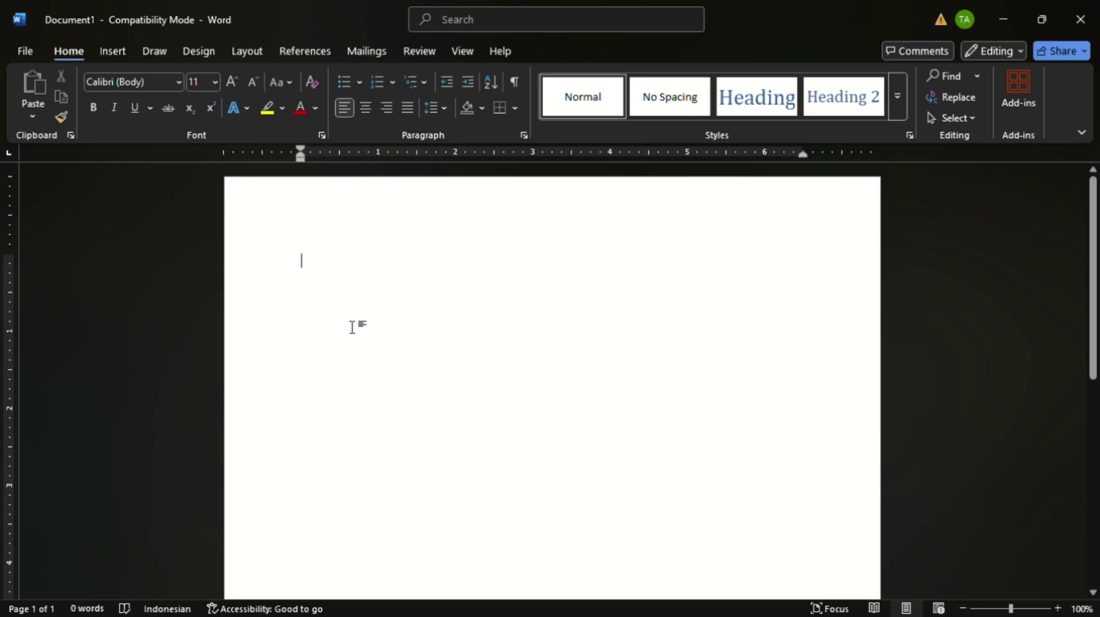
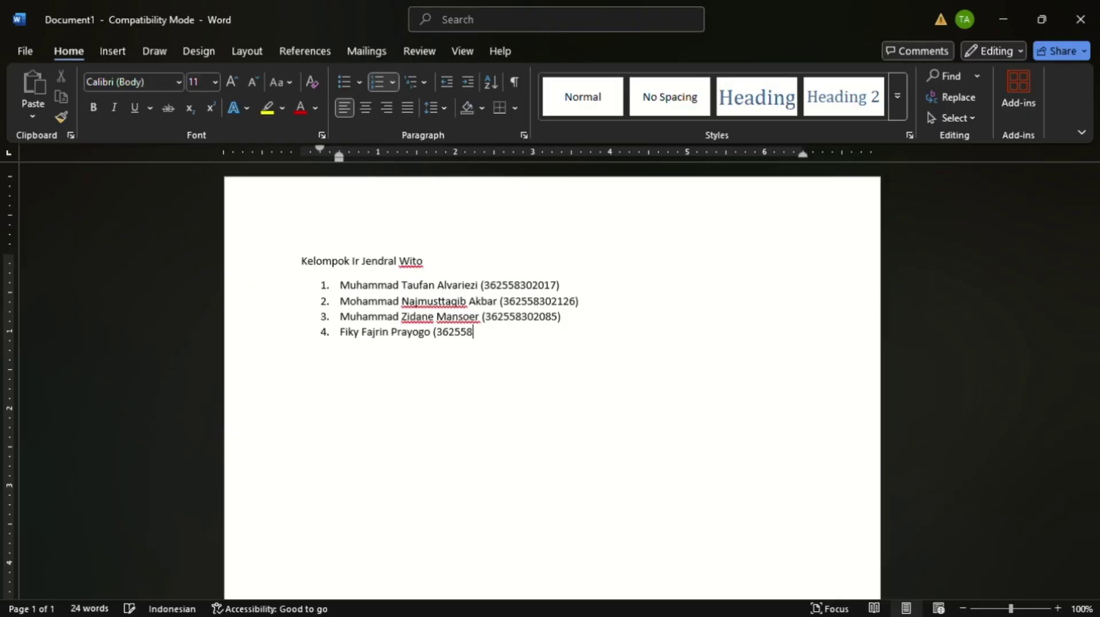
# - Type the group title and the four members' names, each with a student number in parentheses
pyautogui.write(')')
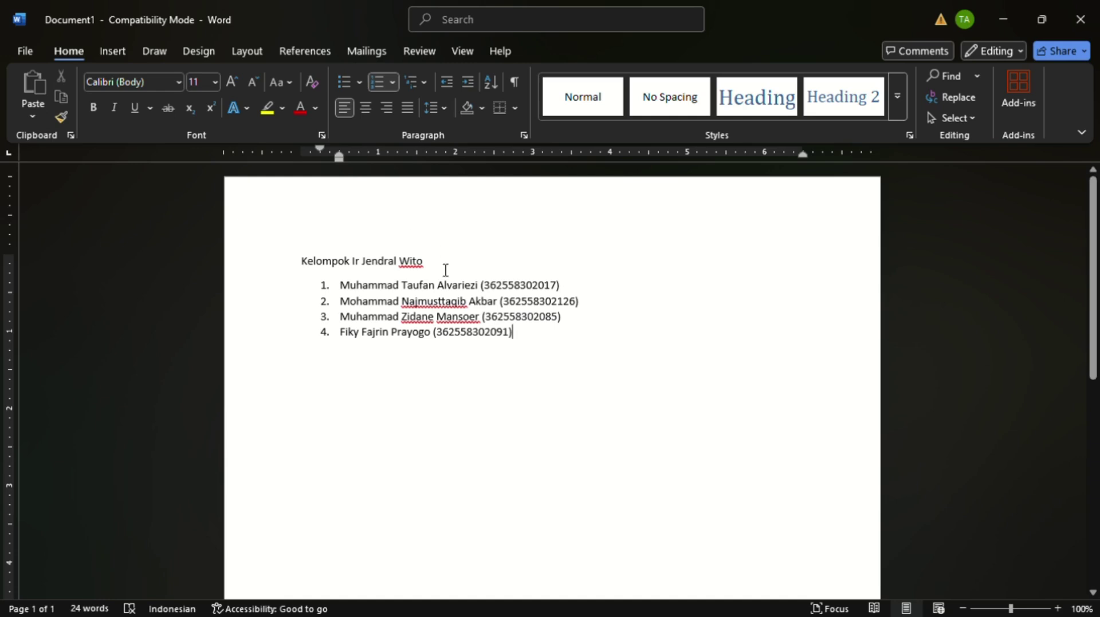
pyautogui.moveTo(446, 270); pyautogui.dragTo(302, 261)
# - Format the title in Clarendon Blk BT at 28 pt with a blue font colour
pyautogui.click(183, 84)
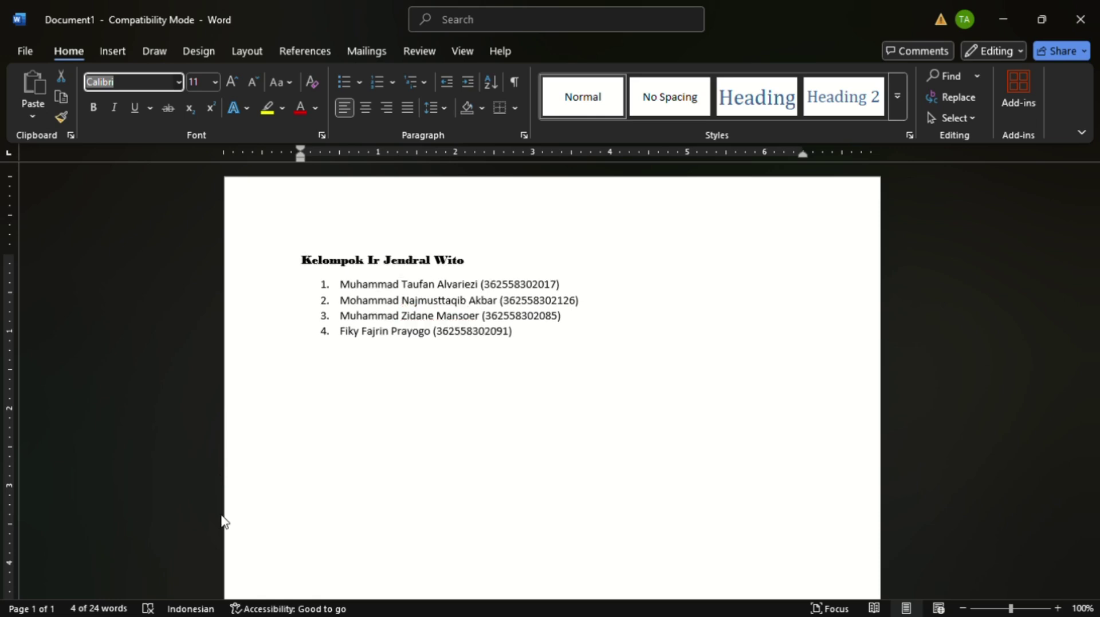
pyautogui.click(196, 247)
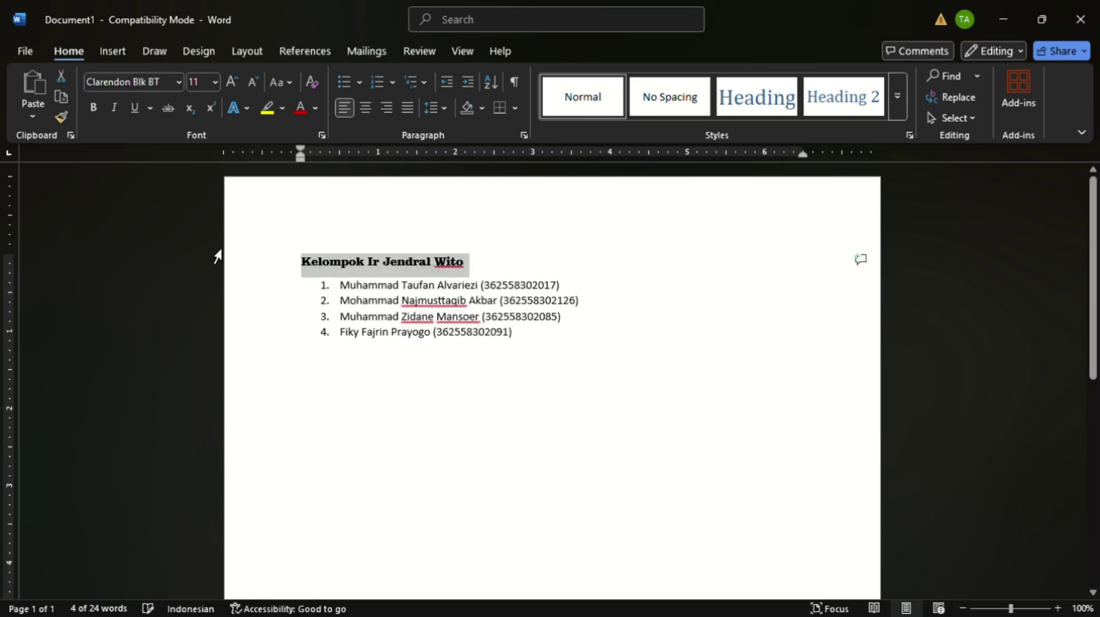
pyautogui.click(218, 84)
pyautogui.click(202, 331)
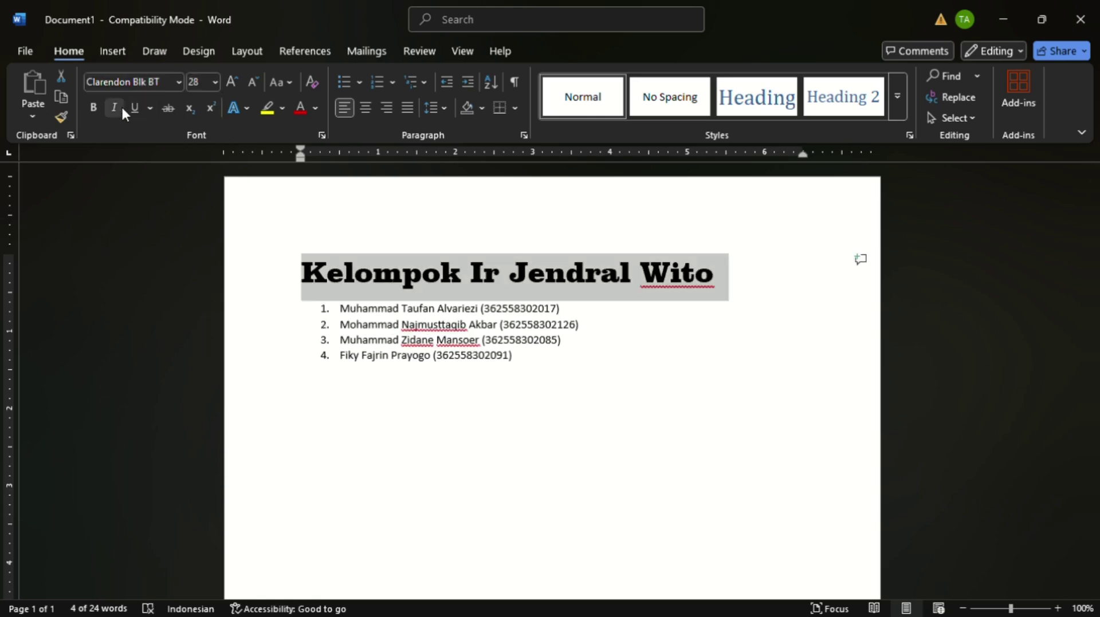
pyautogui.click(313, 263)
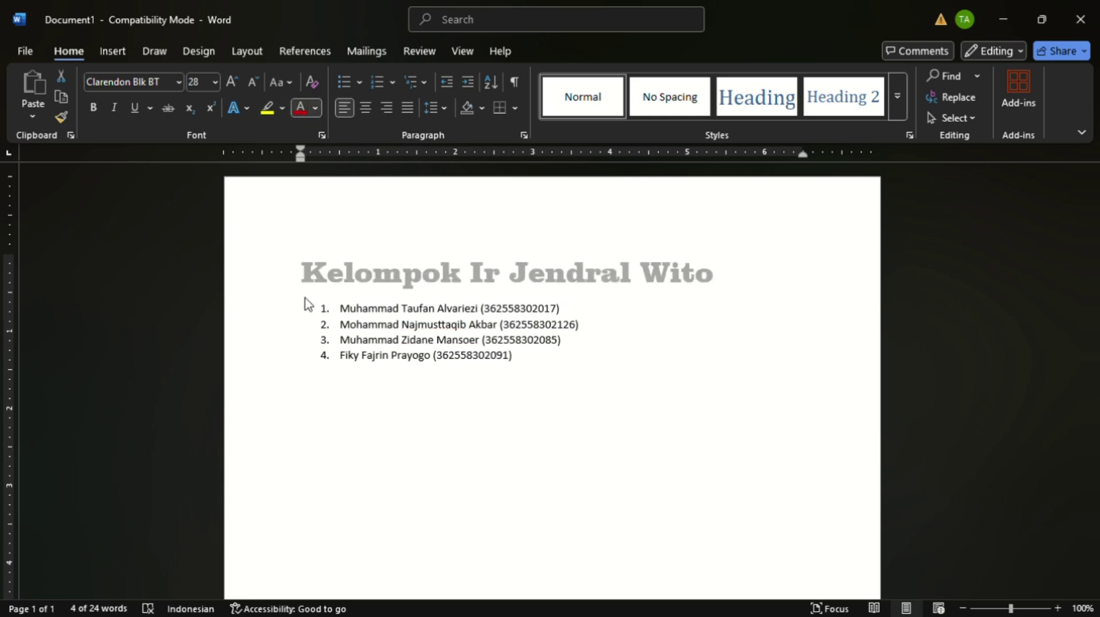
pyautogui.click(387, 223)
pyautogui.click(515, 348)
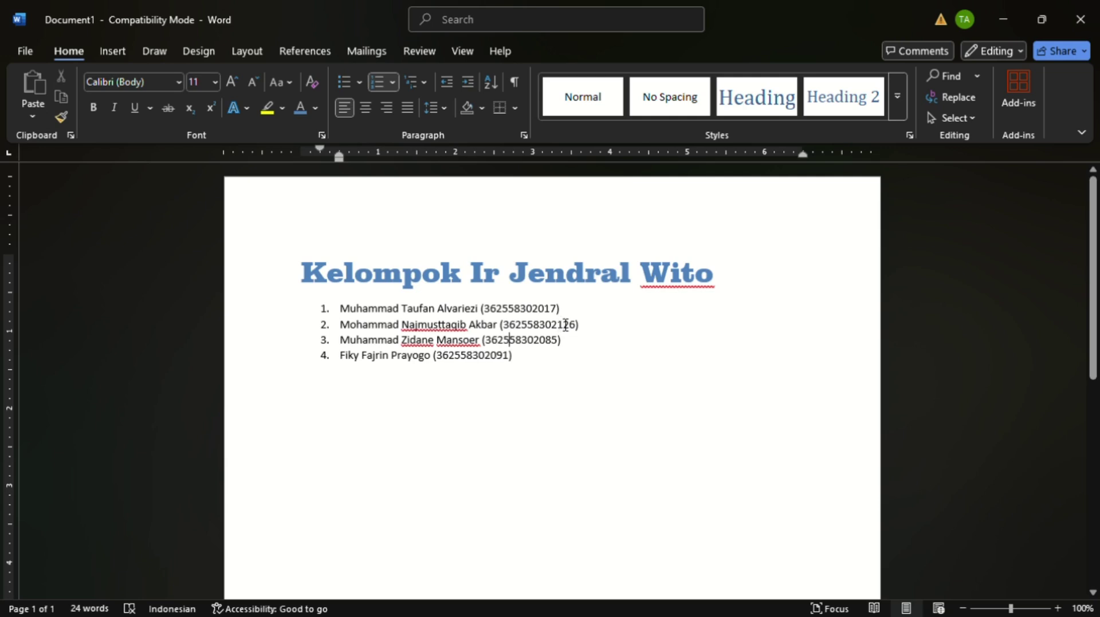
# - Make all four member lines bold
pyautogui.moveTo(565, 309); pyautogui.dragTo(363, 317)
pyautogui.hotkey('ctrl', 'b')
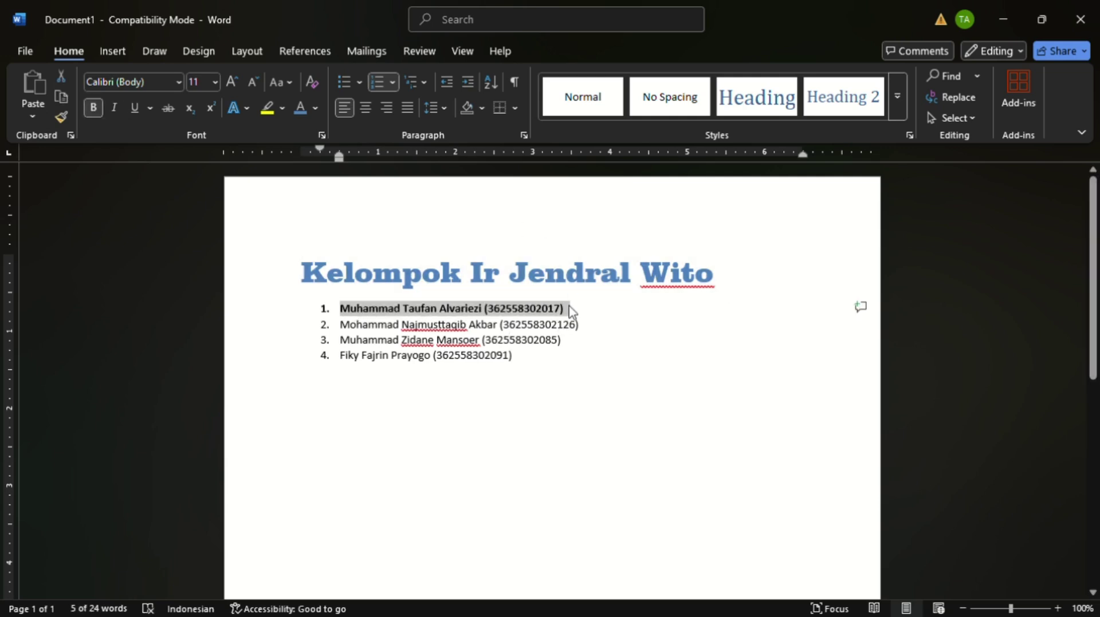
pyautogui.moveTo(589, 333); pyautogui.dragTo(354, 332)
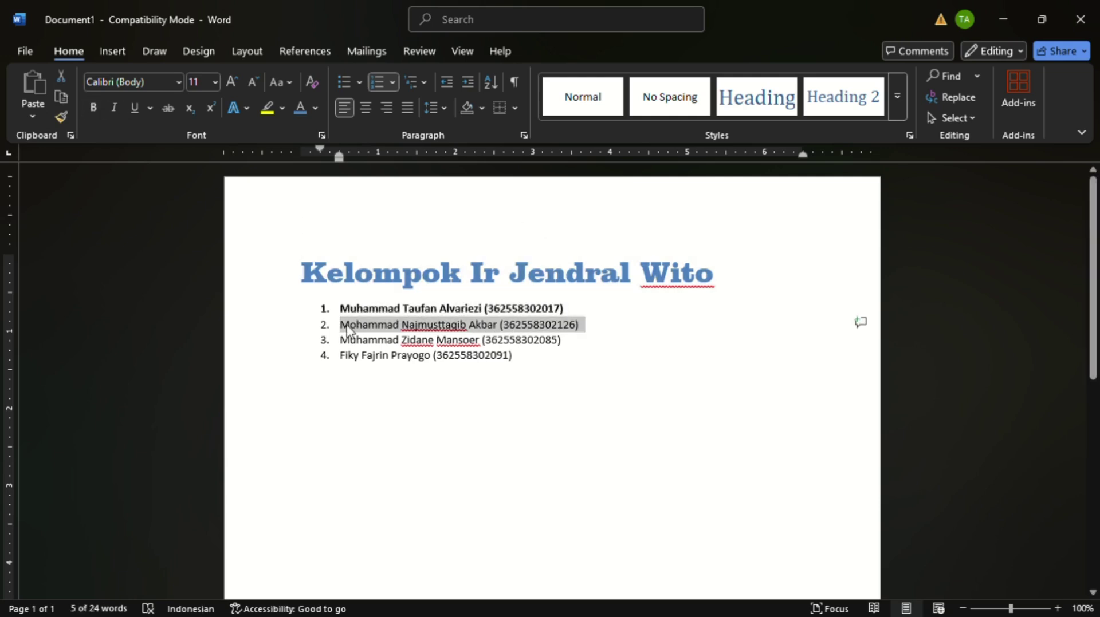
pyautogui.hotkey('ctrl', 'b')
pyautogui.moveTo(574, 346); pyautogui.dragTo(530, 366)
pyautogui.hotkey('ctrl', 'b')
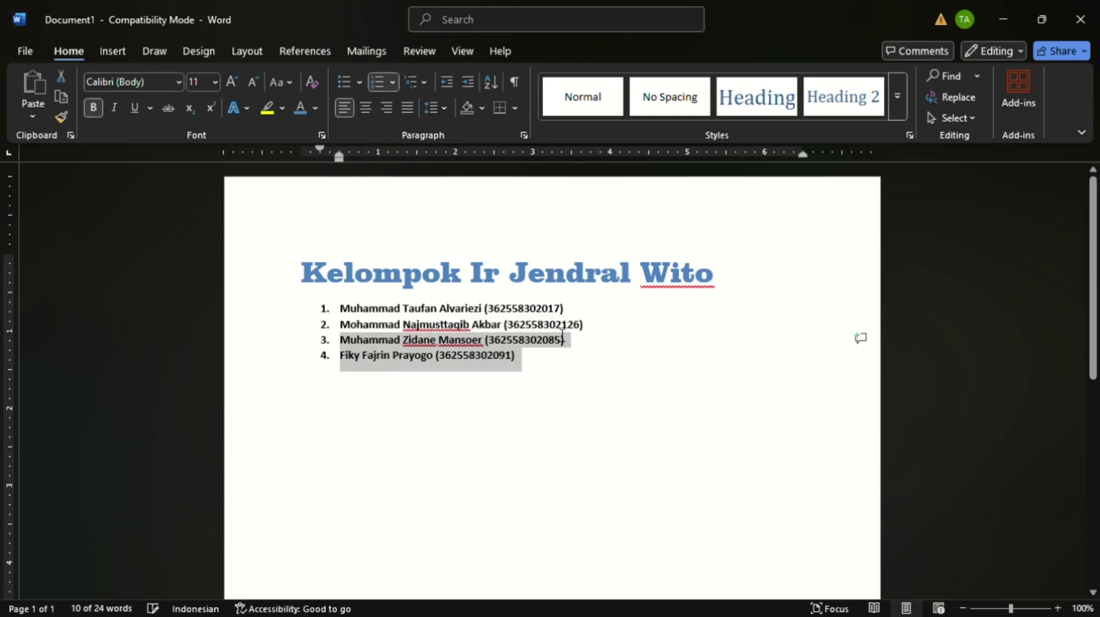
# - Italicize each member's parenthesised student ID number
pyautogui.moveTo(577, 309); pyautogui.dragTo(487, 310)
pyautogui.moveTo(567, 309); pyautogui.dragTo(484, 313)
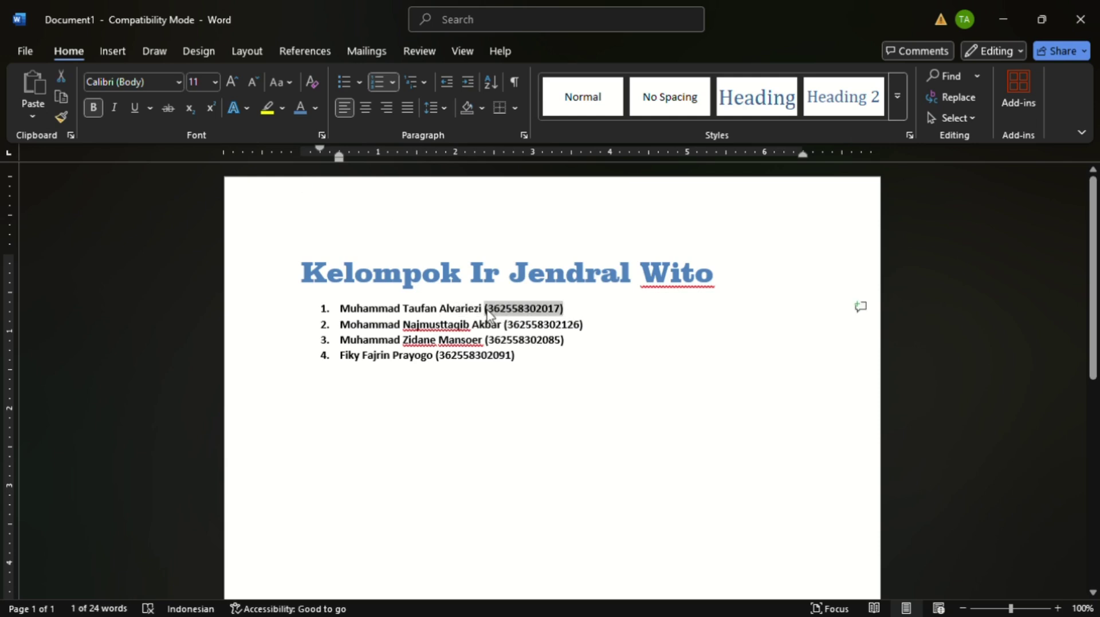
pyautogui.click(114, 108)
pyautogui.moveTo(584, 325); pyautogui.dragTo(503, 325)
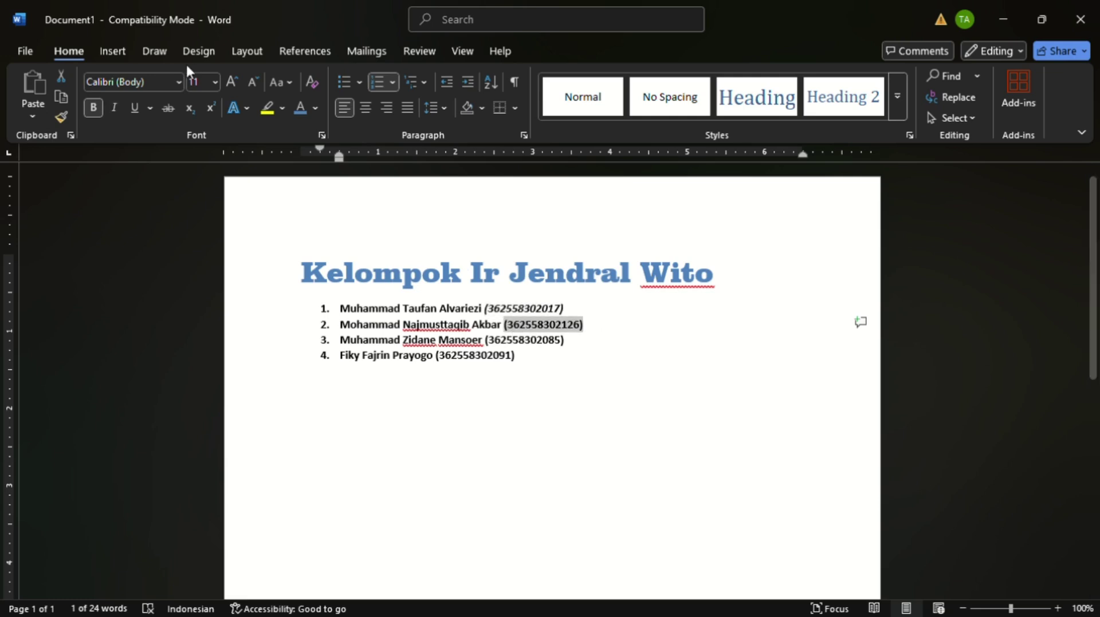
pyautogui.click(114, 108)
pyautogui.click(563, 348)
pyautogui.hotkey('ctrl', 'shift', 'Left')
pyautogui.click(573, 348)
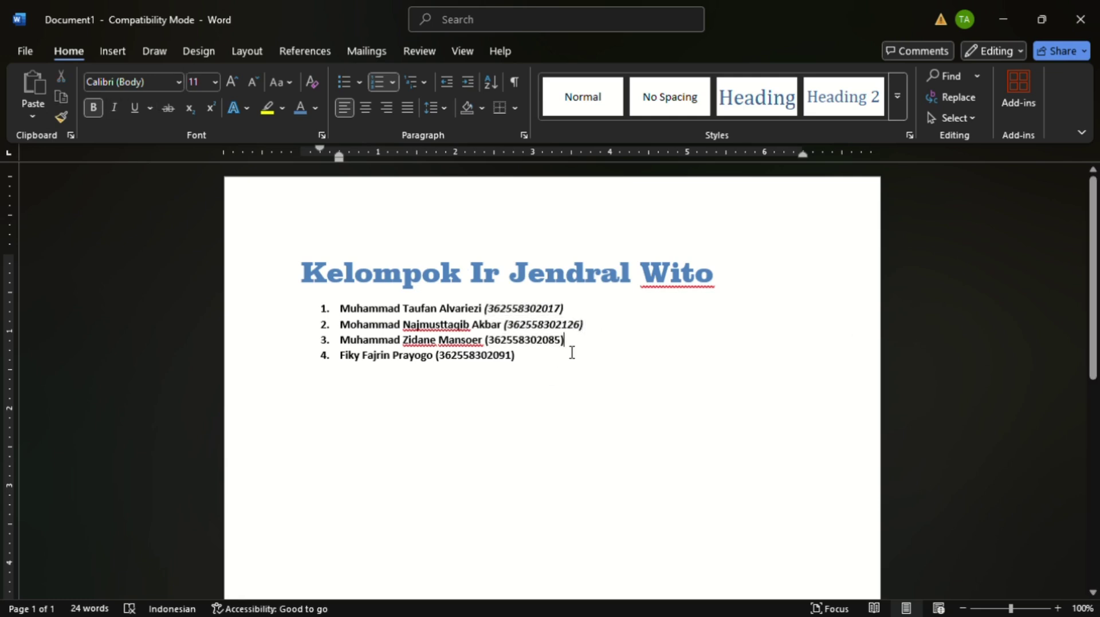
pyautogui.hotkey('ctrl', 'shift', 'Left')
pyautogui.hotkey('shift', 'Left')
pyautogui.click(114, 108)
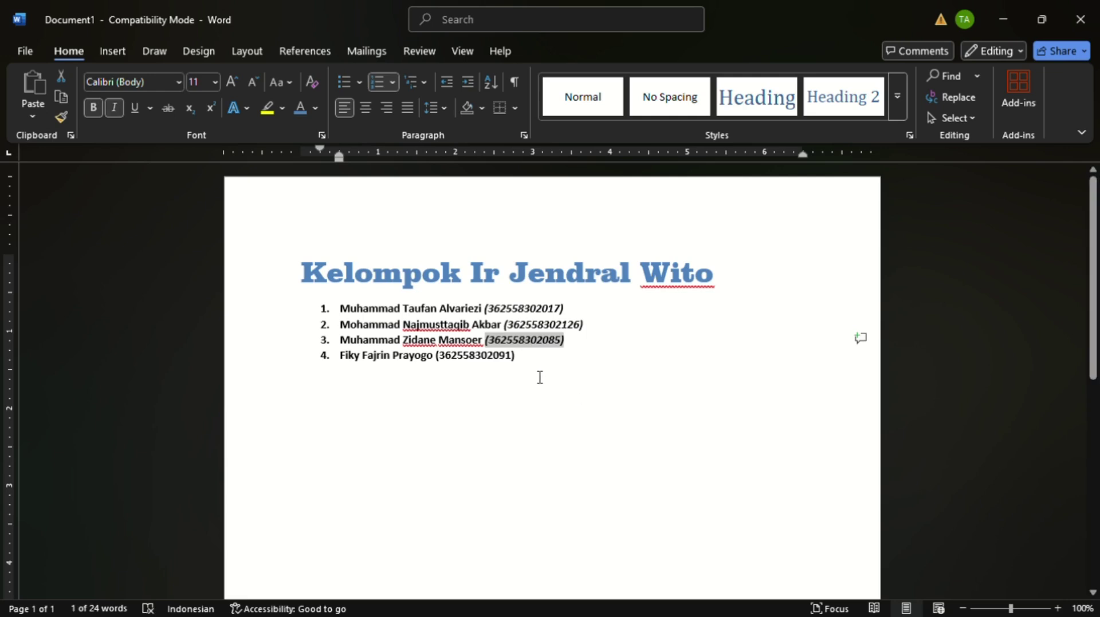
pyautogui.moveTo(540, 376); pyautogui.dragTo(443, 367)
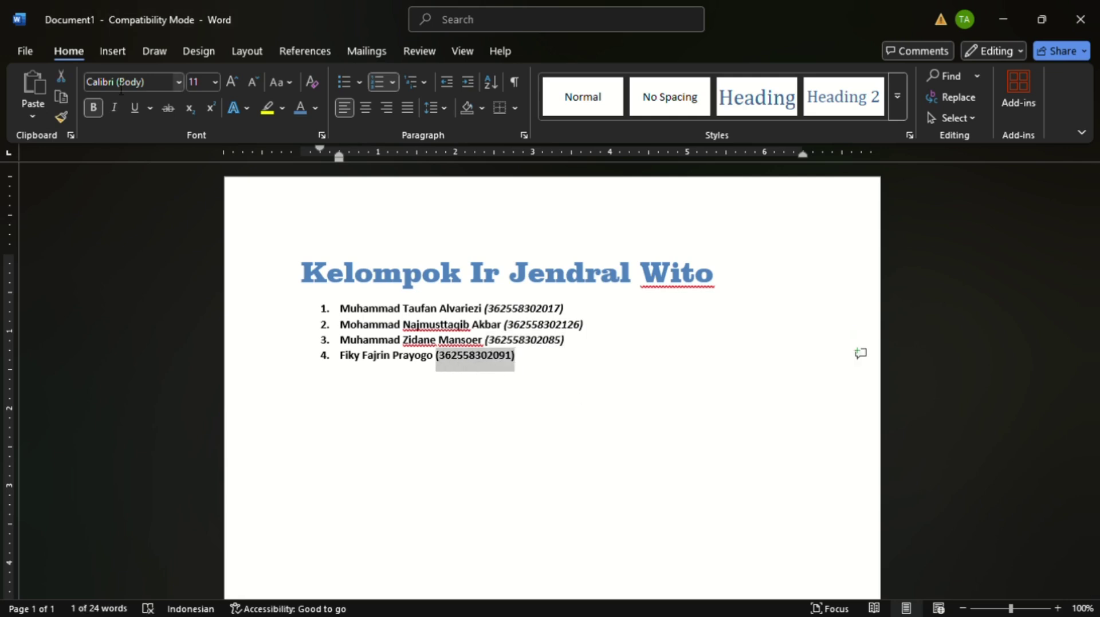
pyautogui.click(114, 108)
pyautogui.click(554, 378)
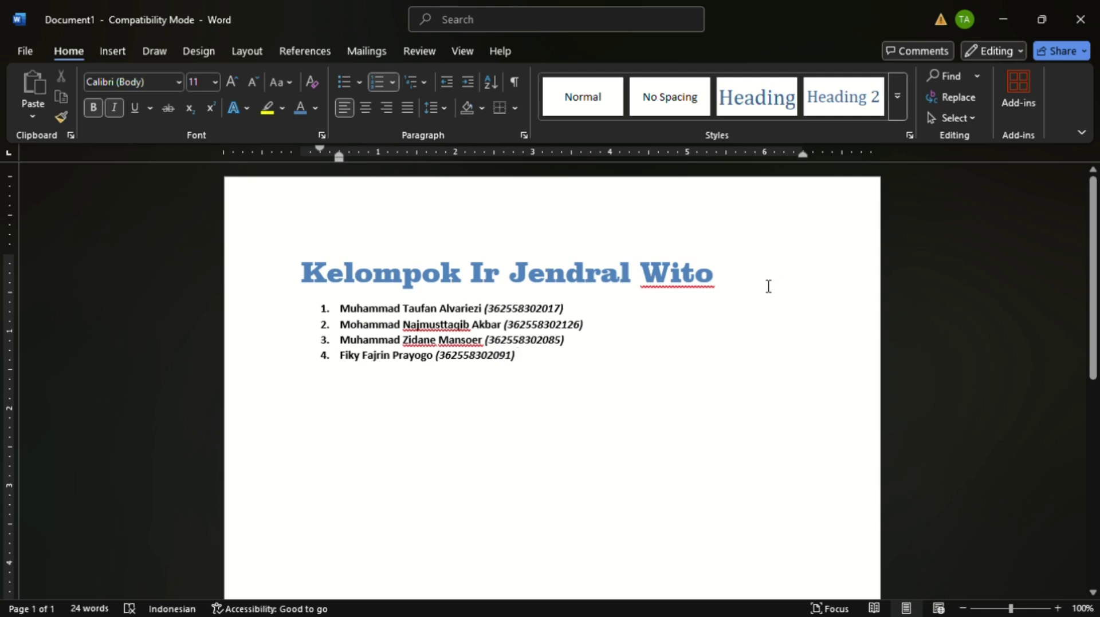
pyautogui.moveTo(731, 279); pyautogui.dragTo(302, 274)
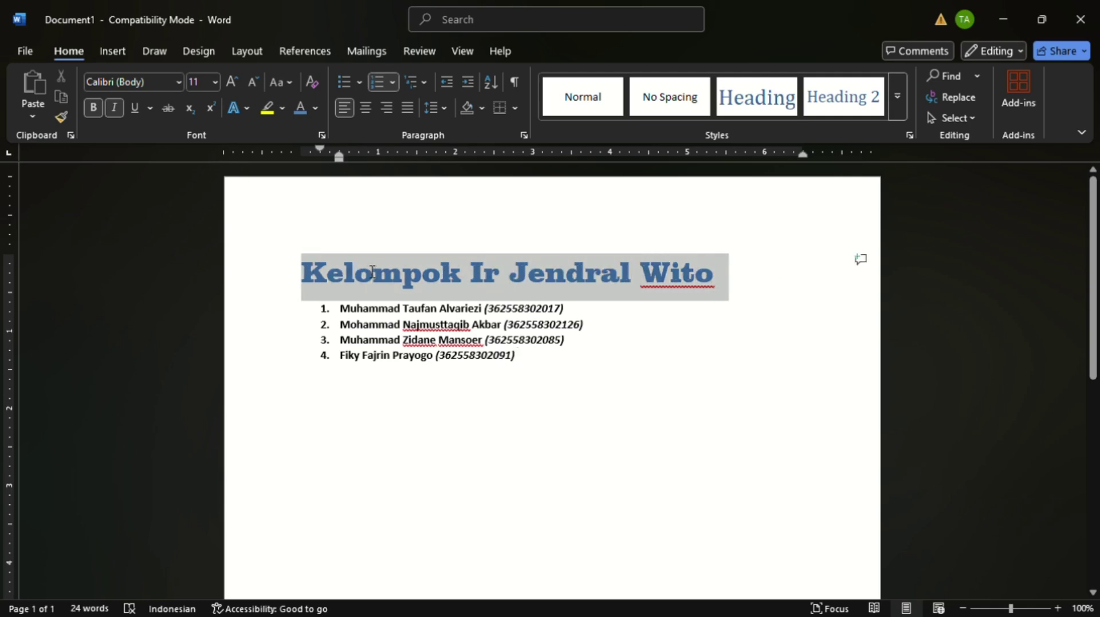
pyautogui.moveTo(372, 272); pyautogui.dragTo(365, 266)
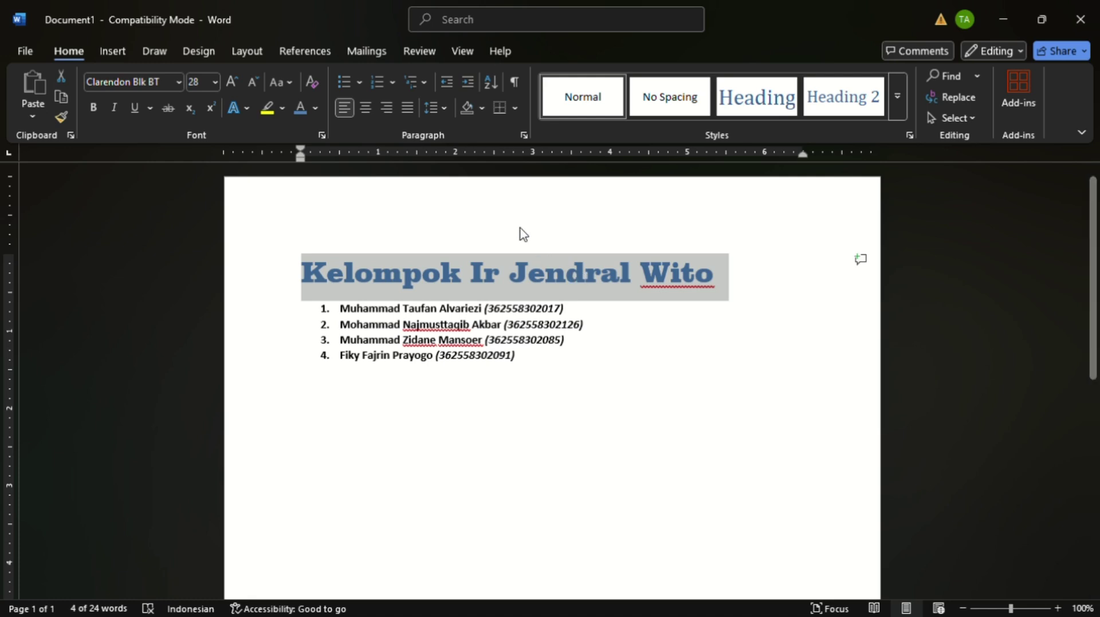
pyautogui.click(522, 138)
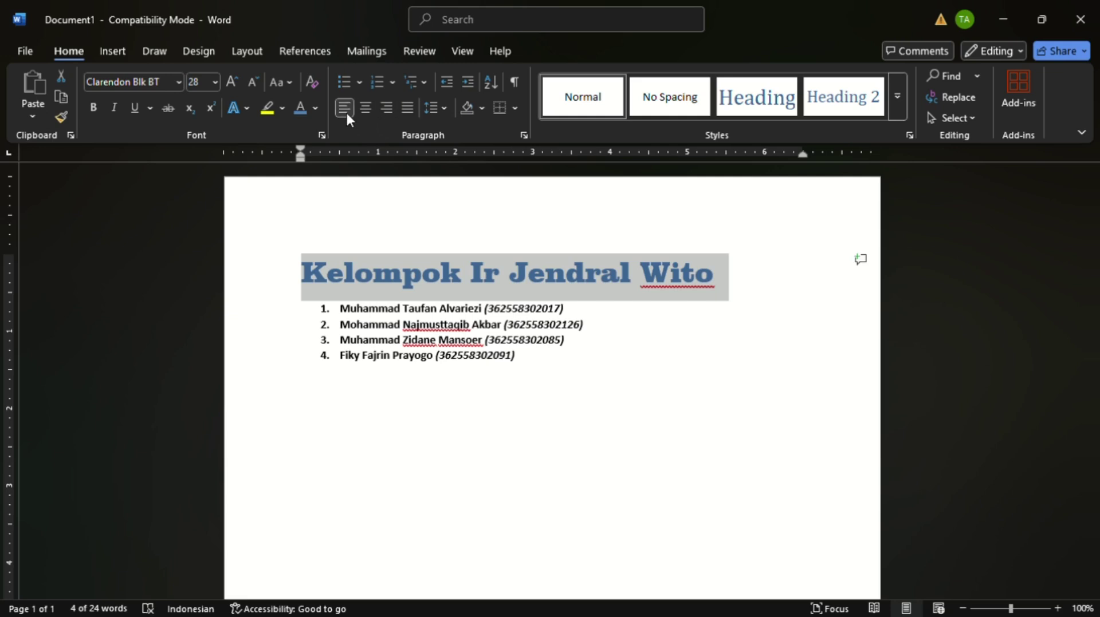
# - Justify the blue title after trying center and right alignment
pyautogui.click(366, 109)
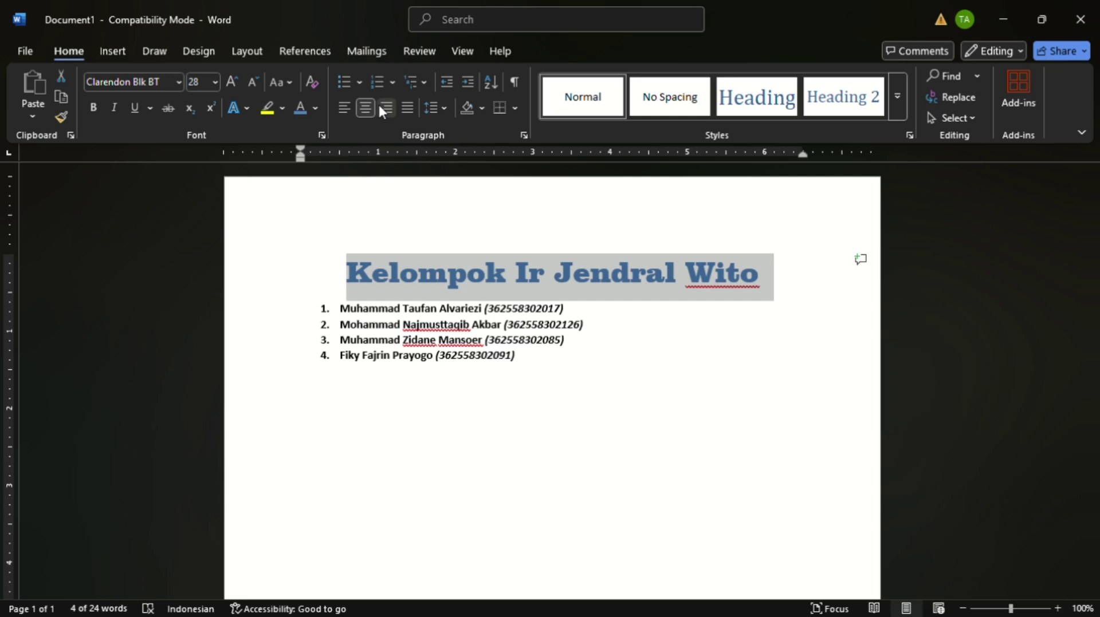
pyautogui.click(380, 109)
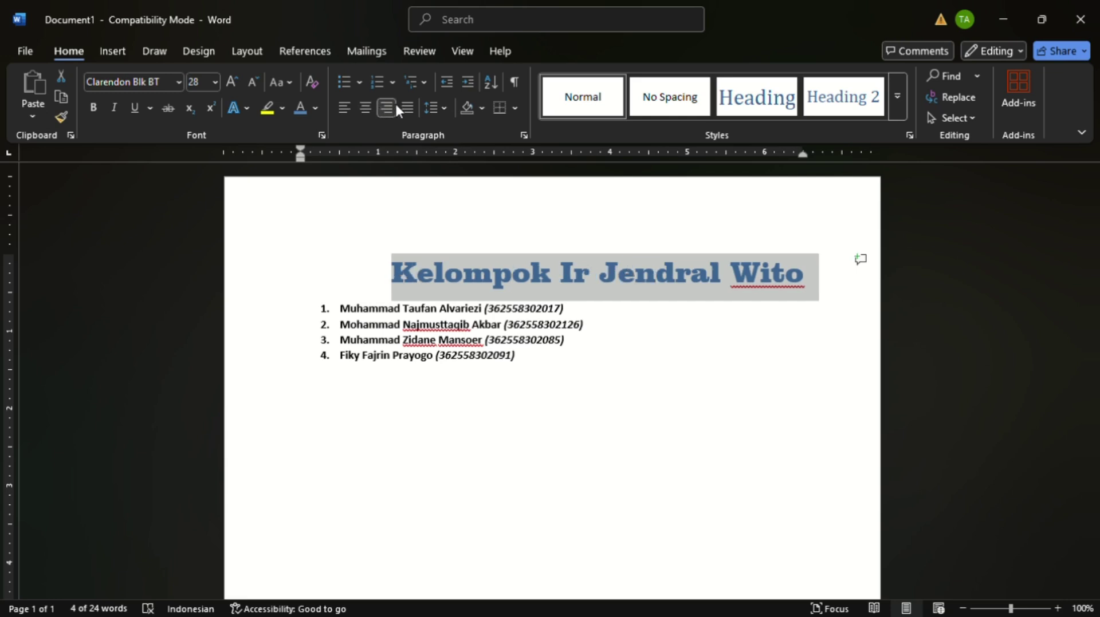
pyautogui.click(403, 108)
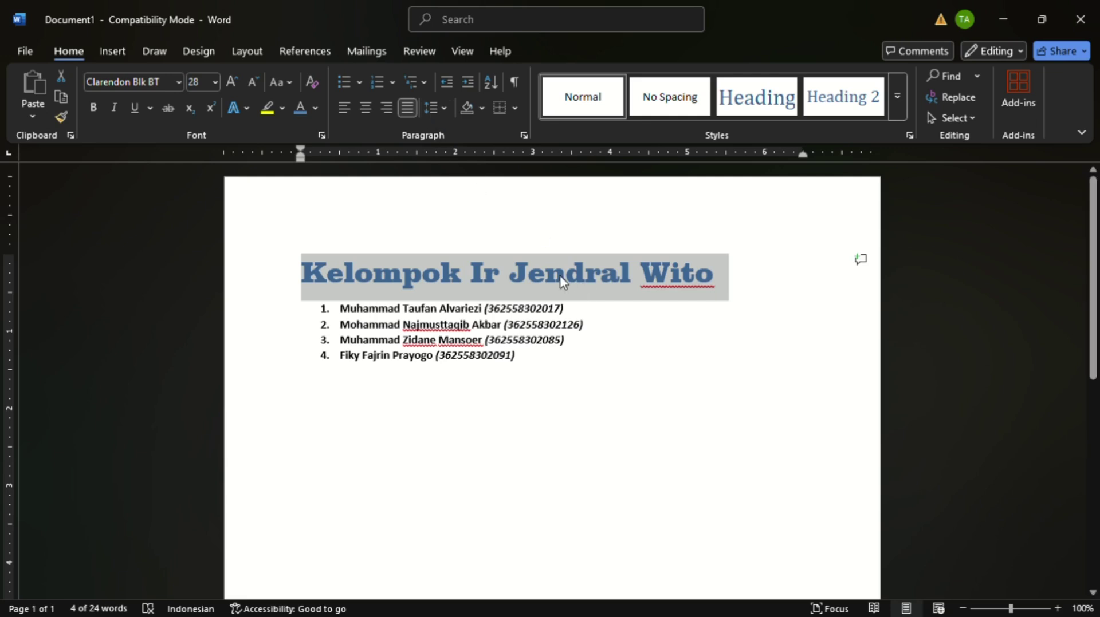
pyautogui.click(744, 259)
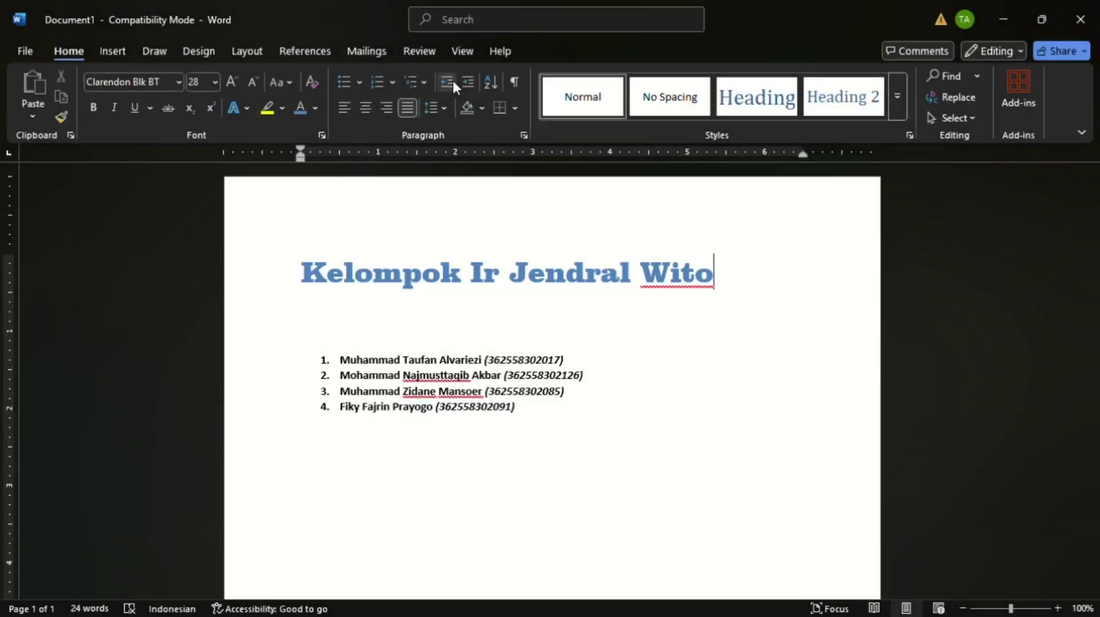
# - Give the title a 0.39-inch left indent
pyautogui.click(303, 281)
pyautogui.click(246, 51)
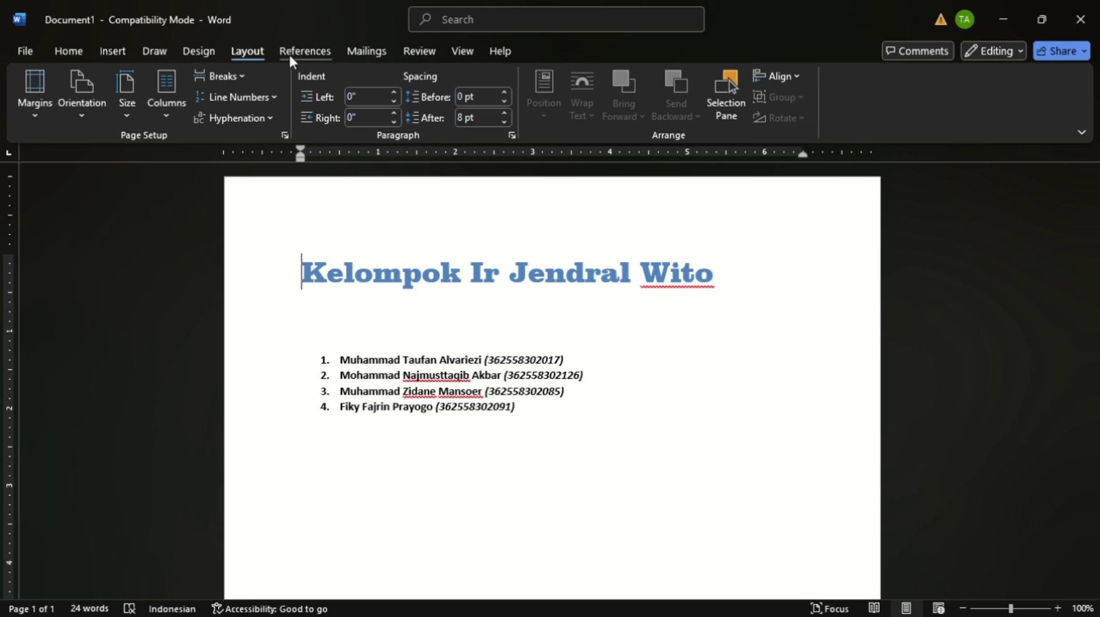
pyautogui.click(357, 105)
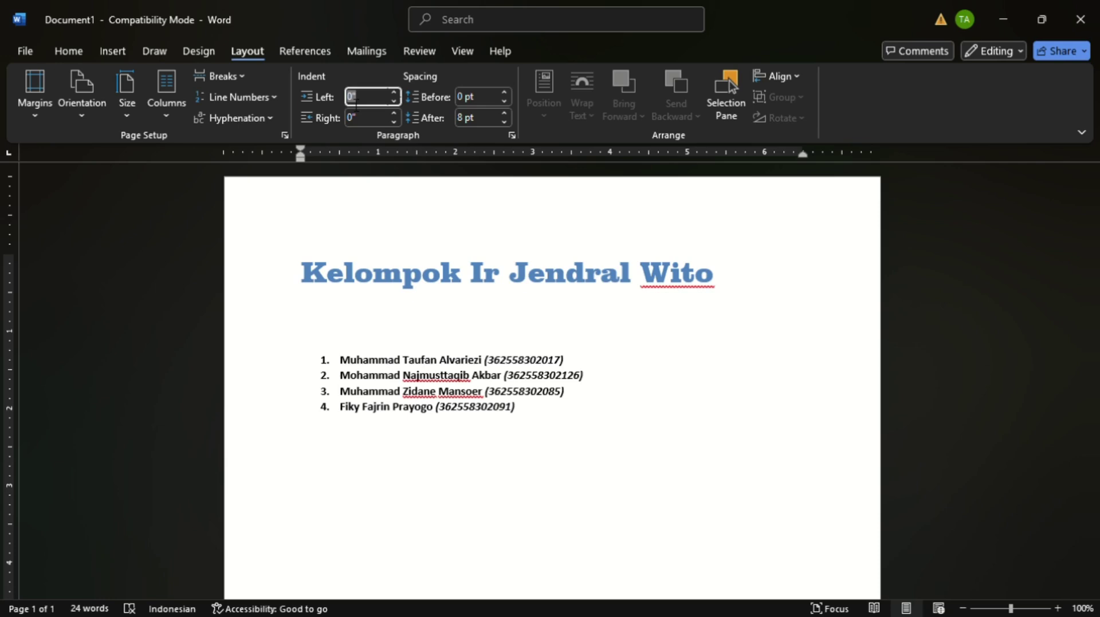
pyautogui.write('0.39')
pyautogui.press('Return')
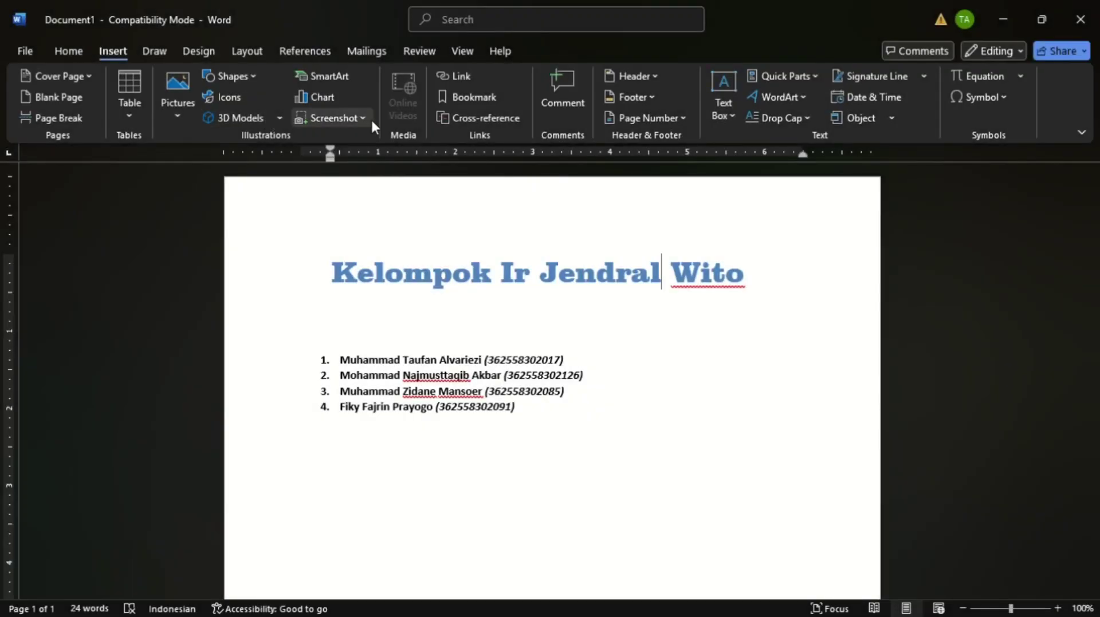
# - Start a plain new line after the fourth list item
pyautogui.click(610, 454)
pyautogui.press('Return')
pyautogui.press('Return')
pyautogui.press('Return')
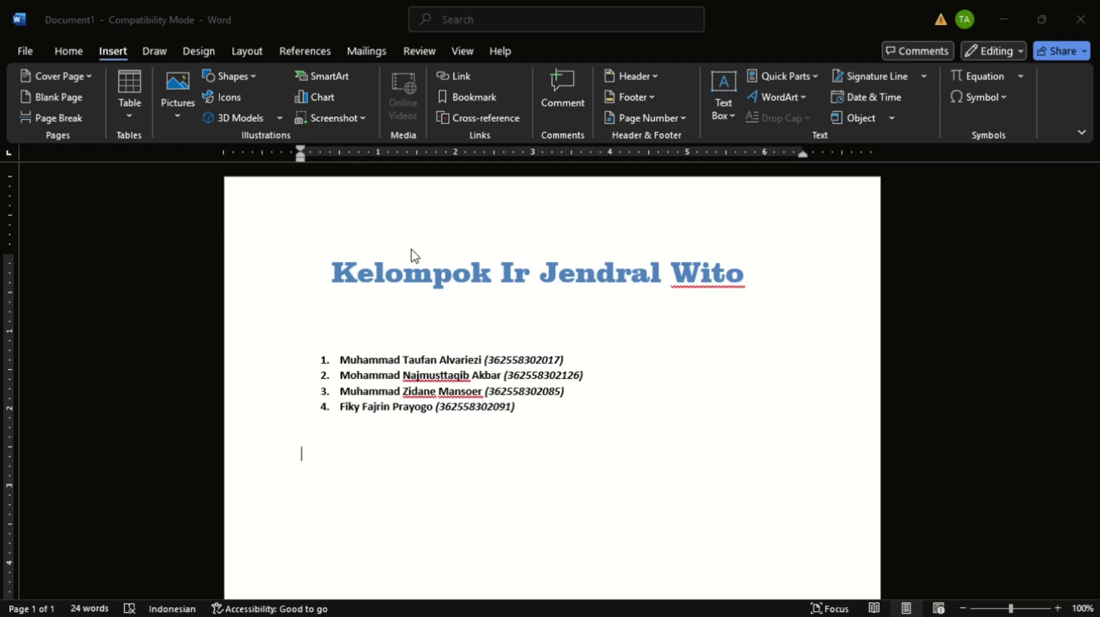
# - Paste the web-design screenshot and resize it to 1.89 by 3.35 inches
pyautogui.hotkey('ctrl', 'v')
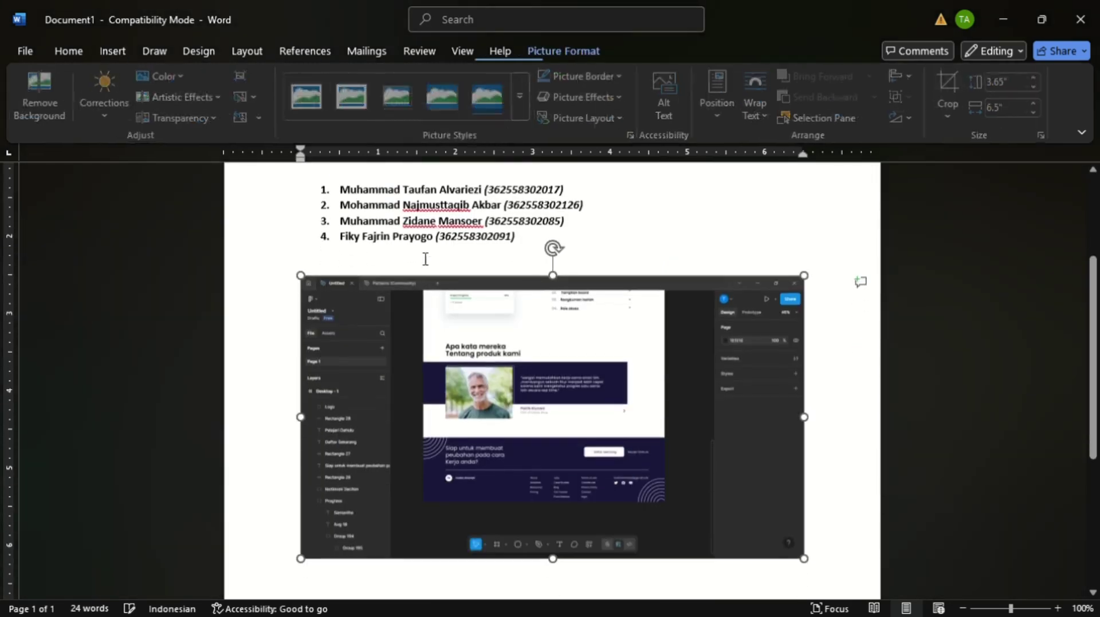
pyautogui.moveTo(805, 558); pyautogui.dragTo(572, 426)
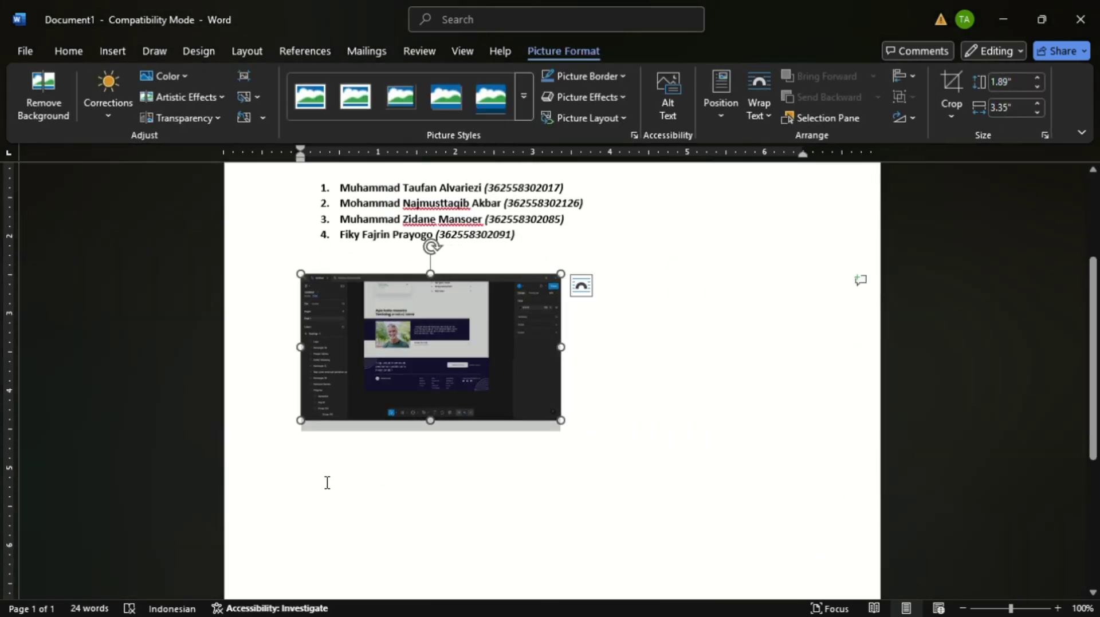
pyautogui.click(327, 480)
pyautogui.click(122, 55)
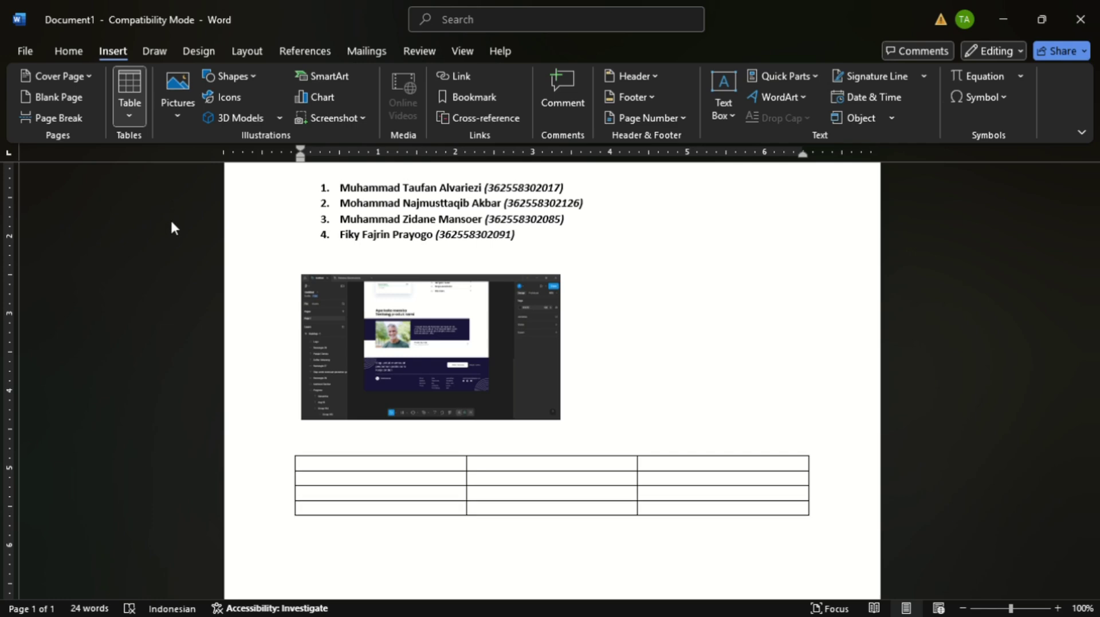
# - Insert a 4x4 table, narrow its first two columns, and delete the fourth column
pyautogui.click(200, 225)
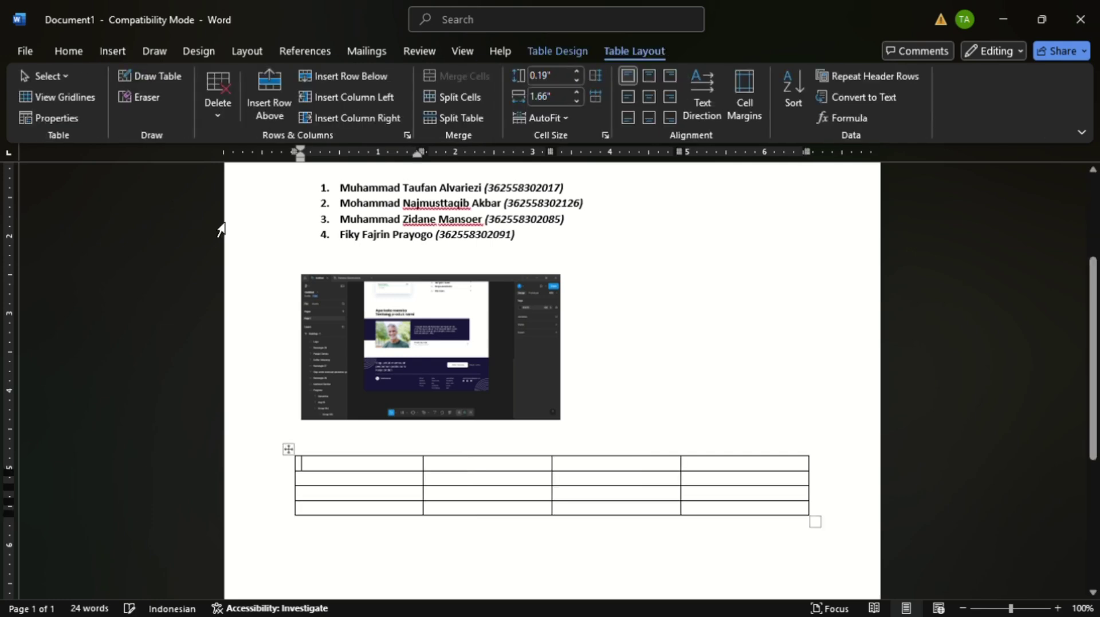
pyautogui.moveTo(424, 473); pyautogui.dragTo(330, 475)
pyautogui.moveTo(560, 474); pyautogui.dragTo(531, 474)
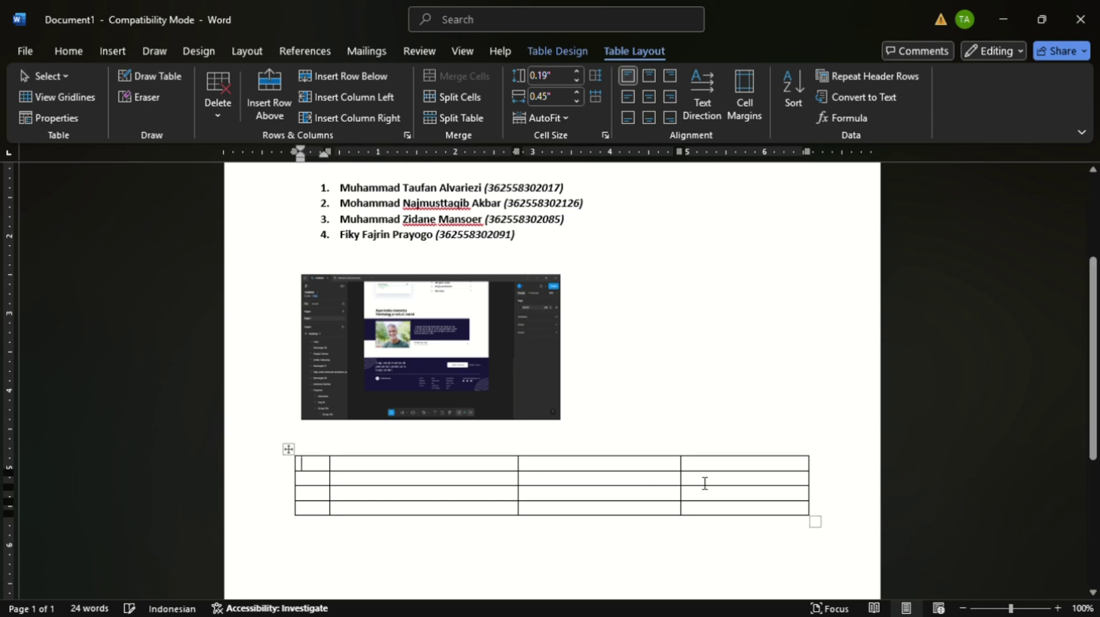
pyautogui.moveTo(710, 465); pyautogui.dragTo(754, 513)
pyautogui.press('BackSpace')
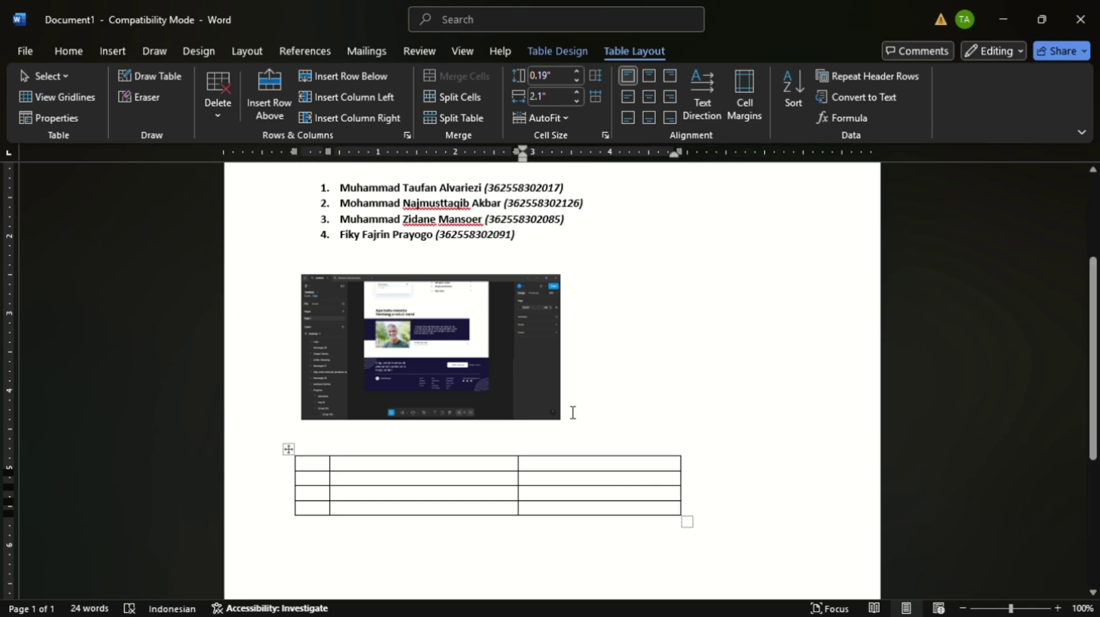
pyautogui.scroll(-5, 507, 286)
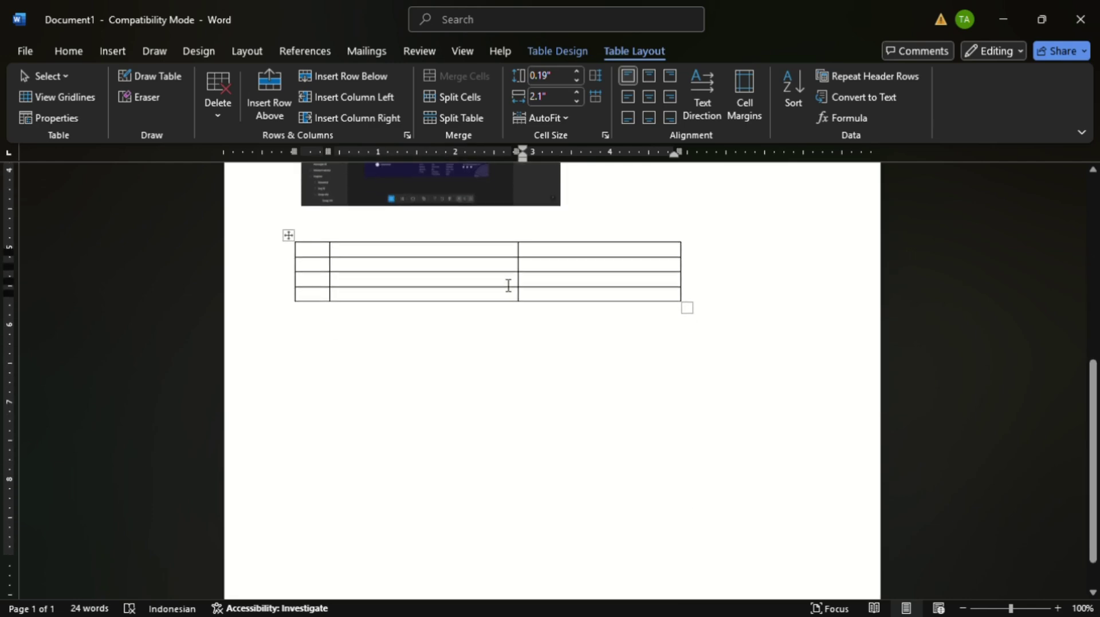
pyautogui.click(322, 339)
# - Insert a default Clustered Column chart after the table and close its data sheet
pyautogui.click(119, 52)
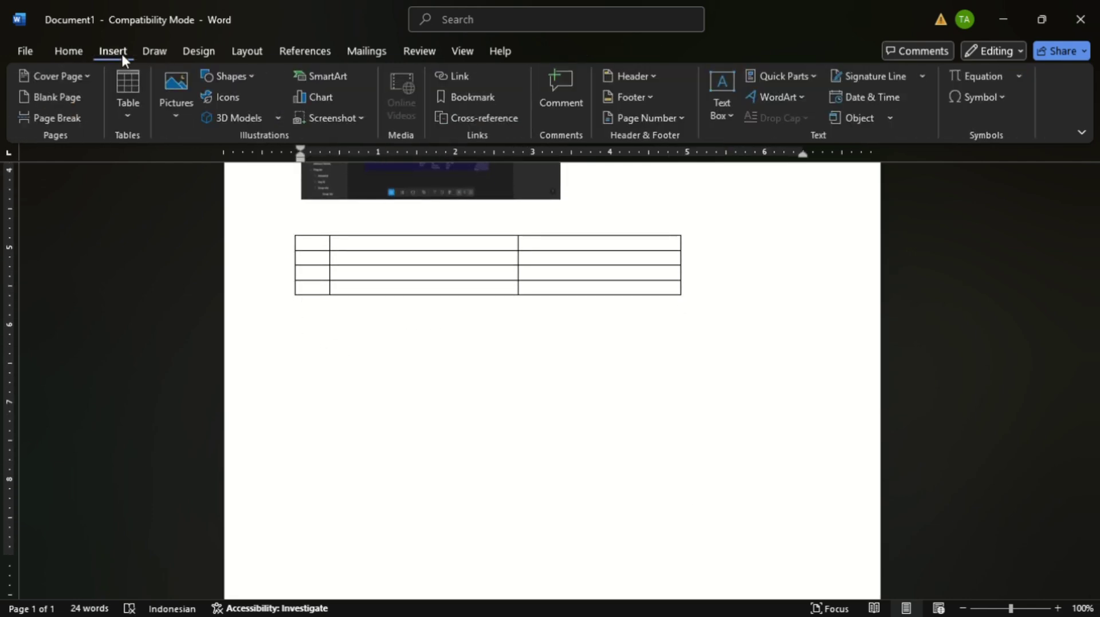
pyautogui.click(321, 93)
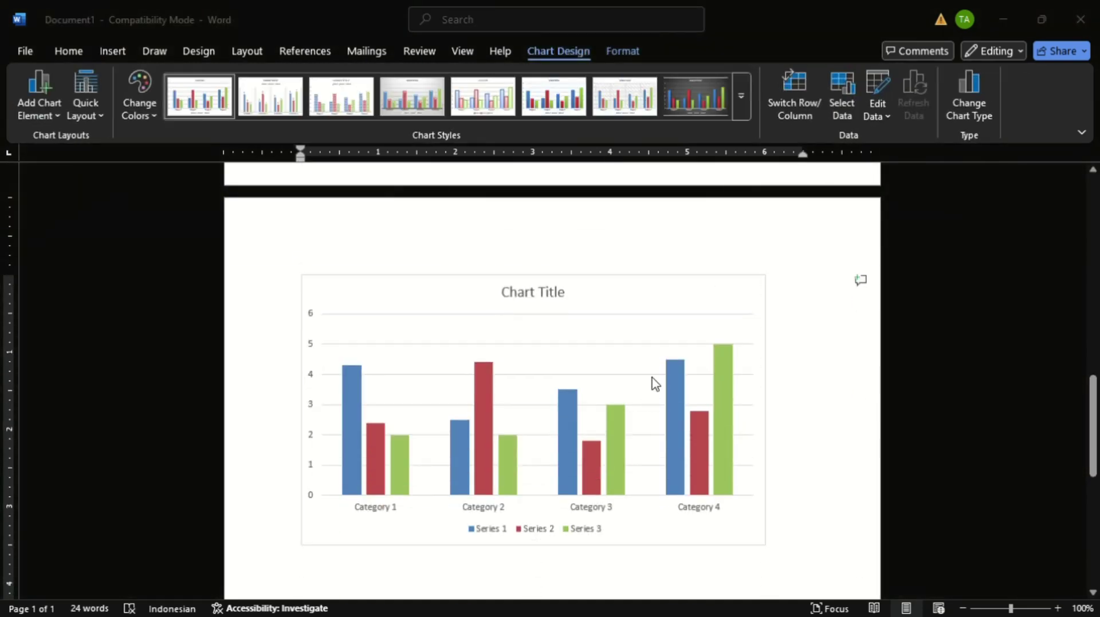
pyautogui.click(785, 303)
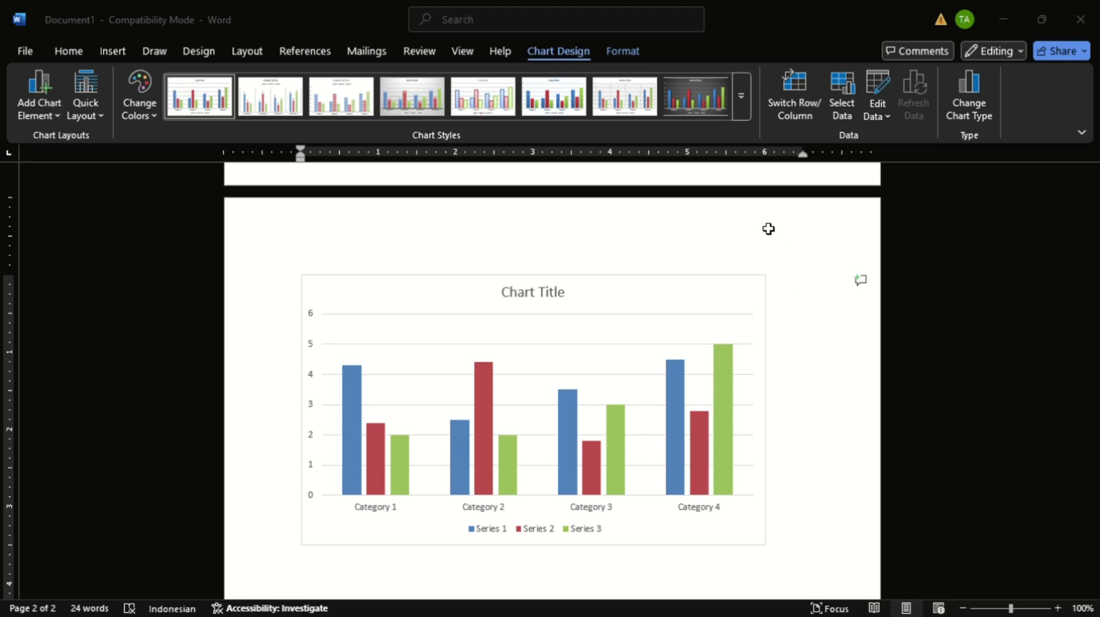
pyautogui.click(779, 112)
pyautogui.scroll(-5, 613, 331)
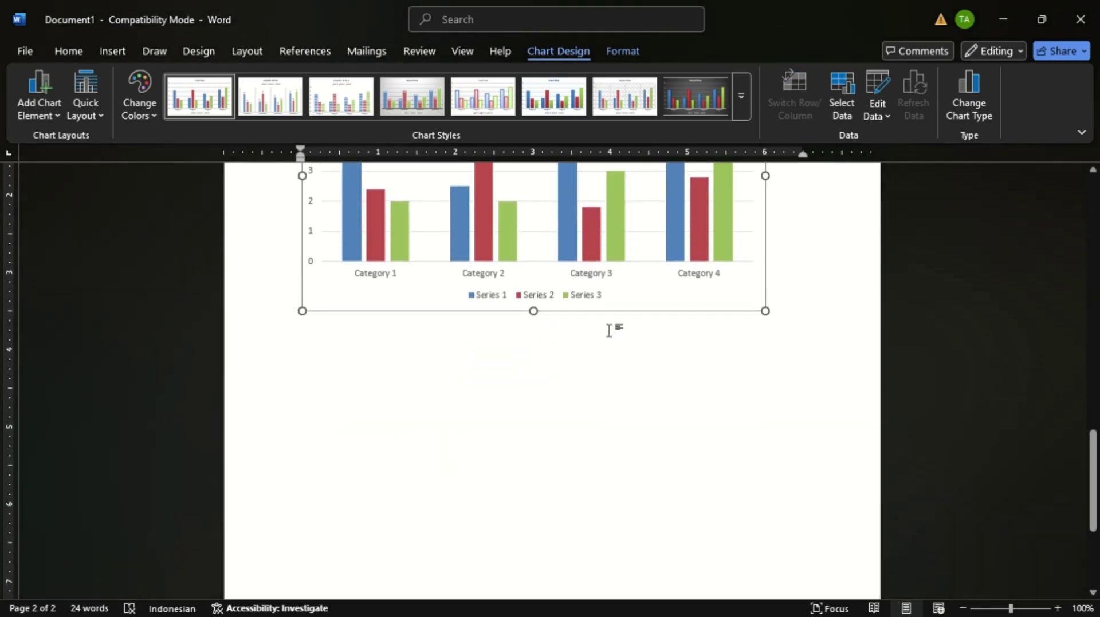
pyautogui.scroll(3, 306, 313)
pyautogui.doubleClick(309, 313)
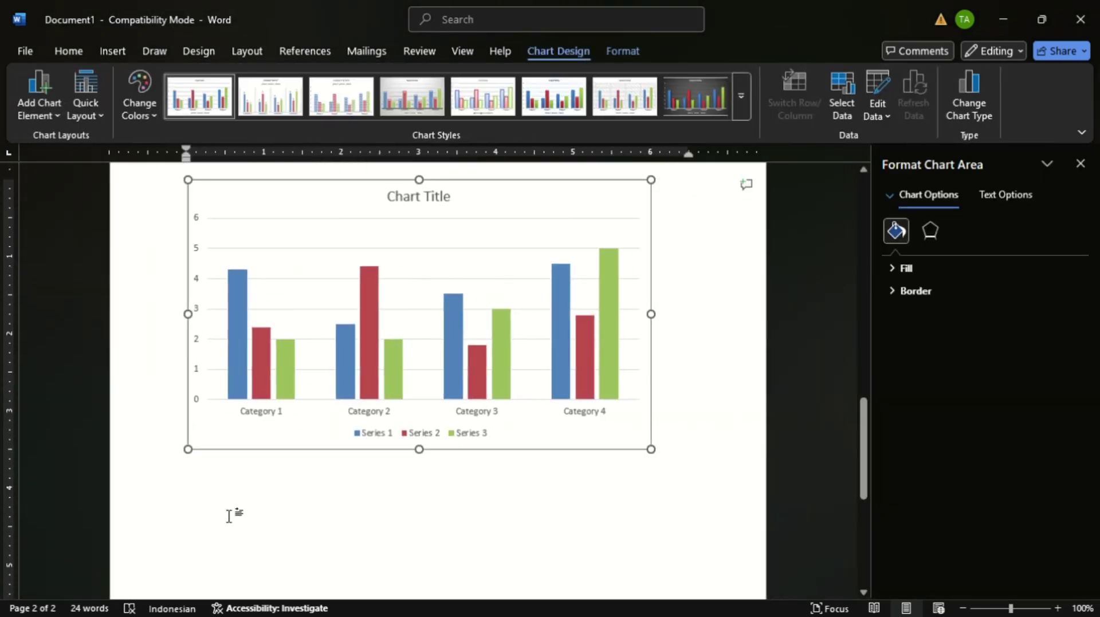
pyautogui.click(188, 503)
pyautogui.click(113, 51)
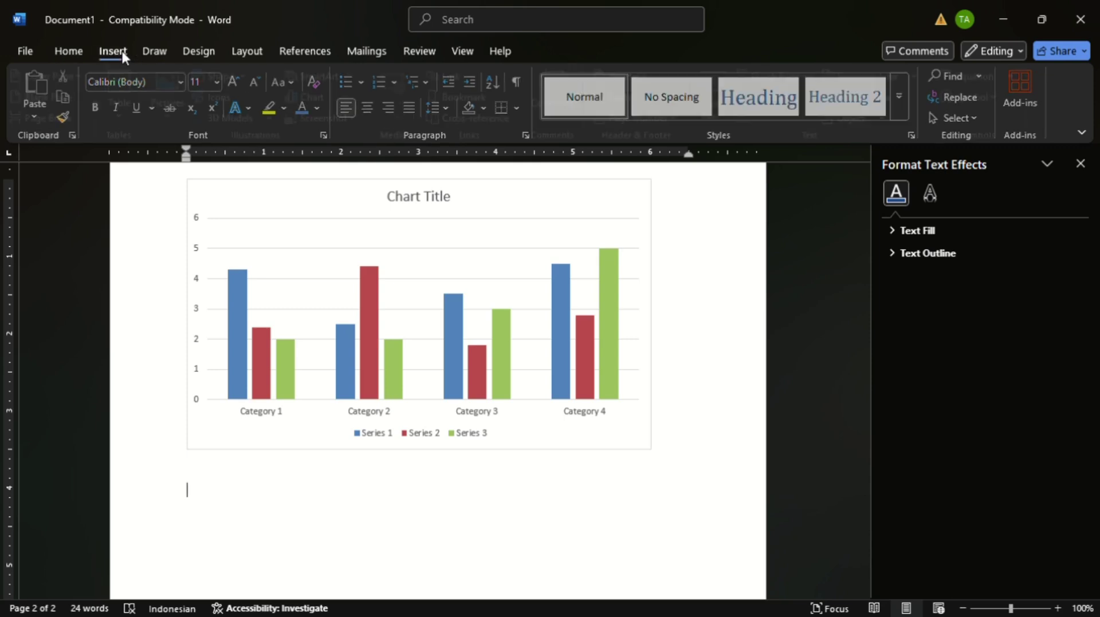
pyautogui.click(1081, 163)
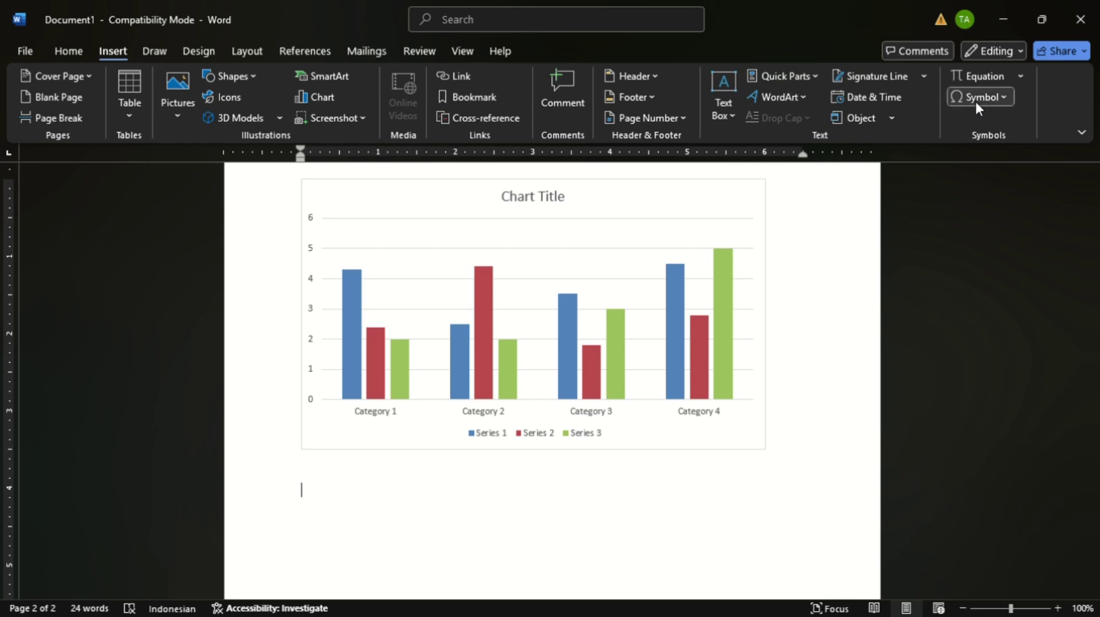
# - Type a :) smiley below the chart and start a new line
pyautogui.write(':)')
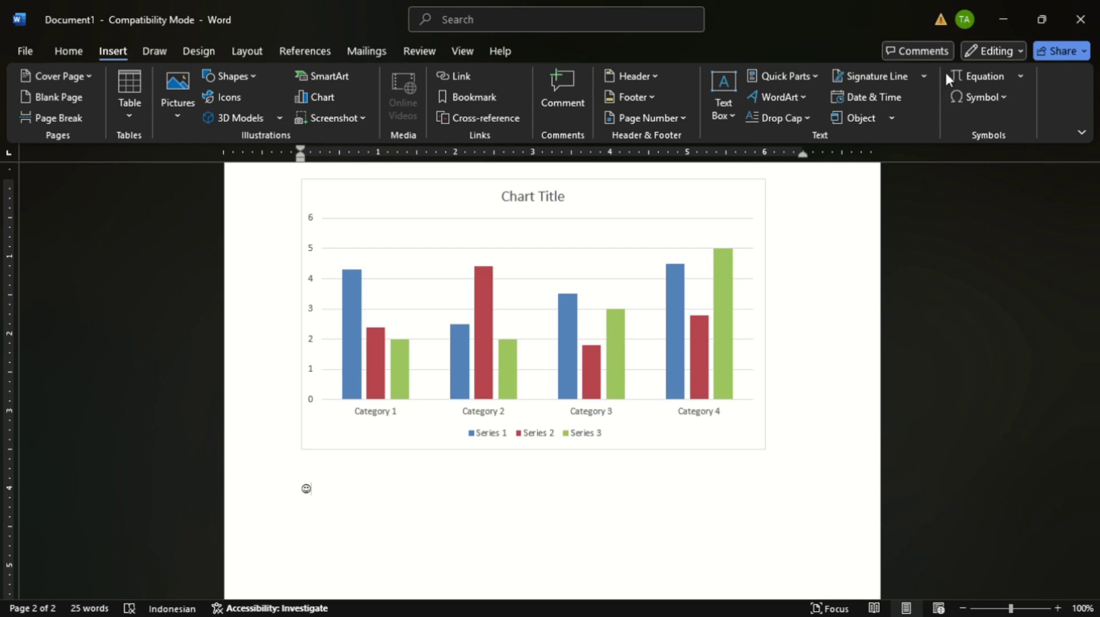
pyautogui.press('Return')
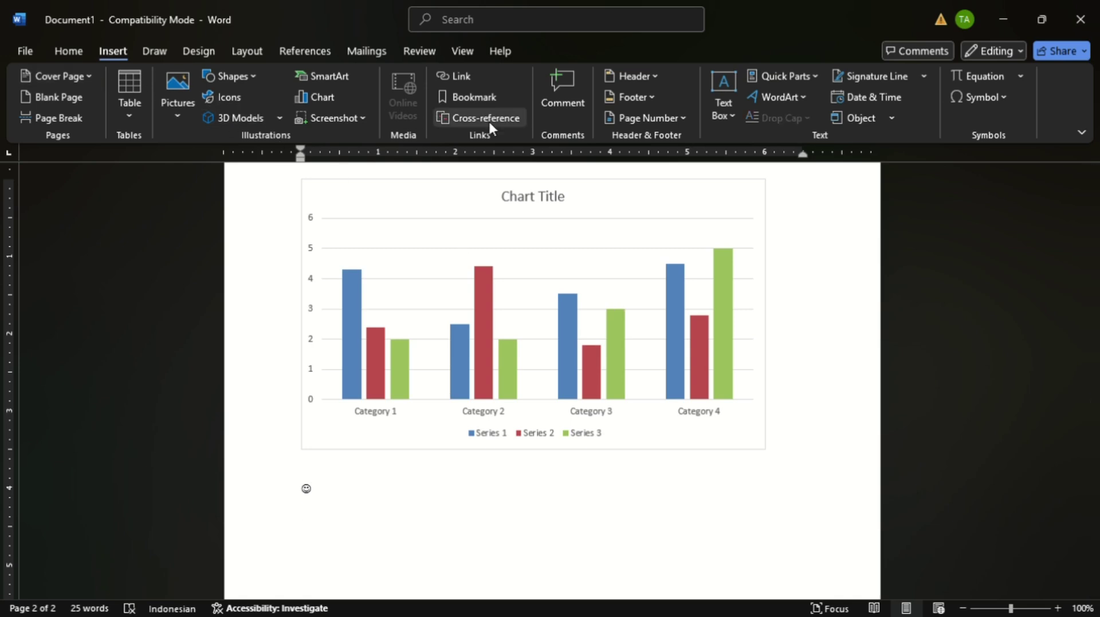
pyautogui.click(650, 77)
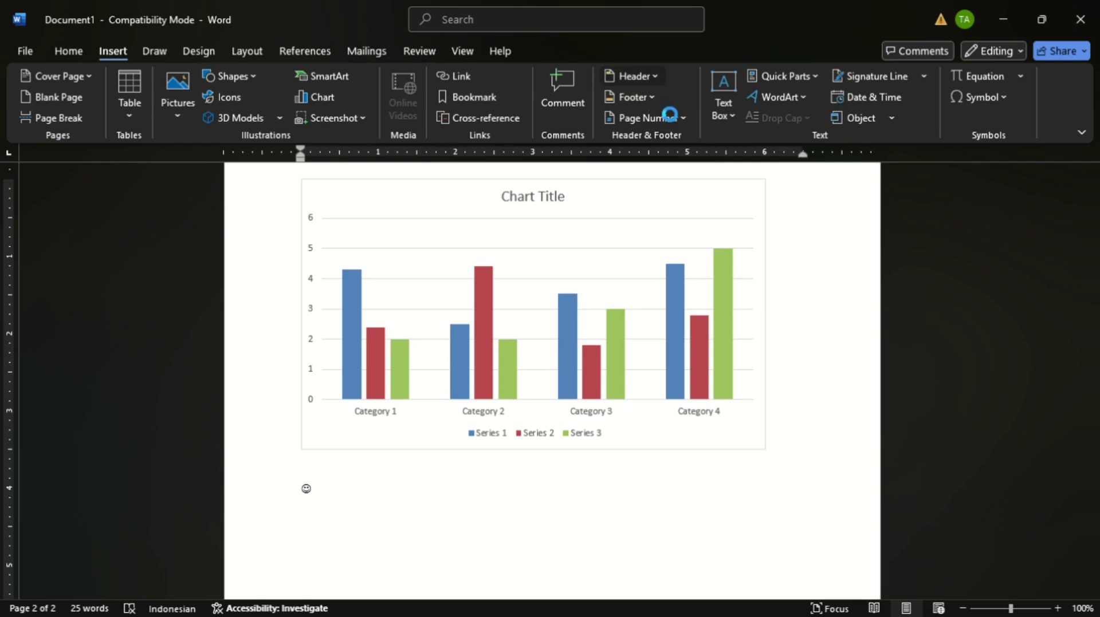
# - Type 'test' into the page header, then return to the document body
pyautogui.doubleClick(687, 173)
pyautogui.write('test')
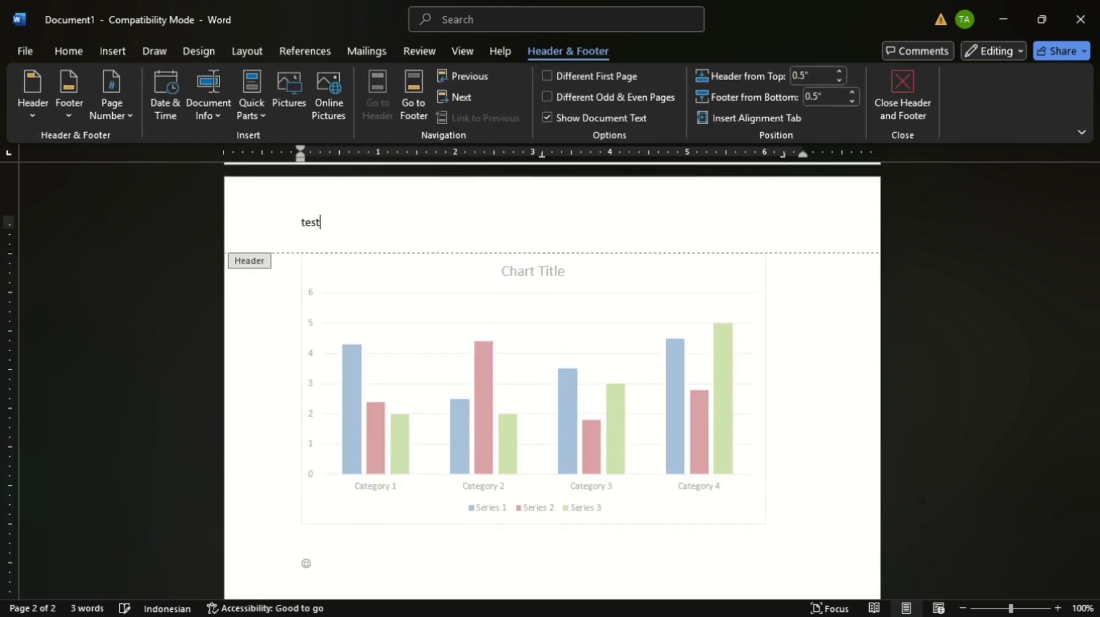
pyautogui.press('Return')
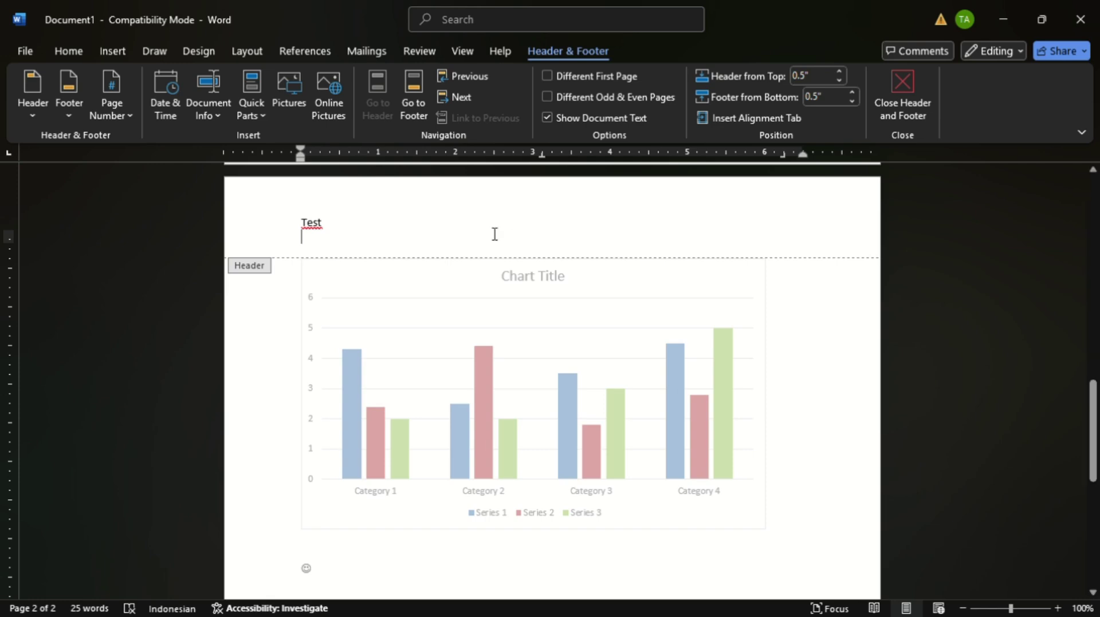
pyautogui.doubleClick(255, 344)
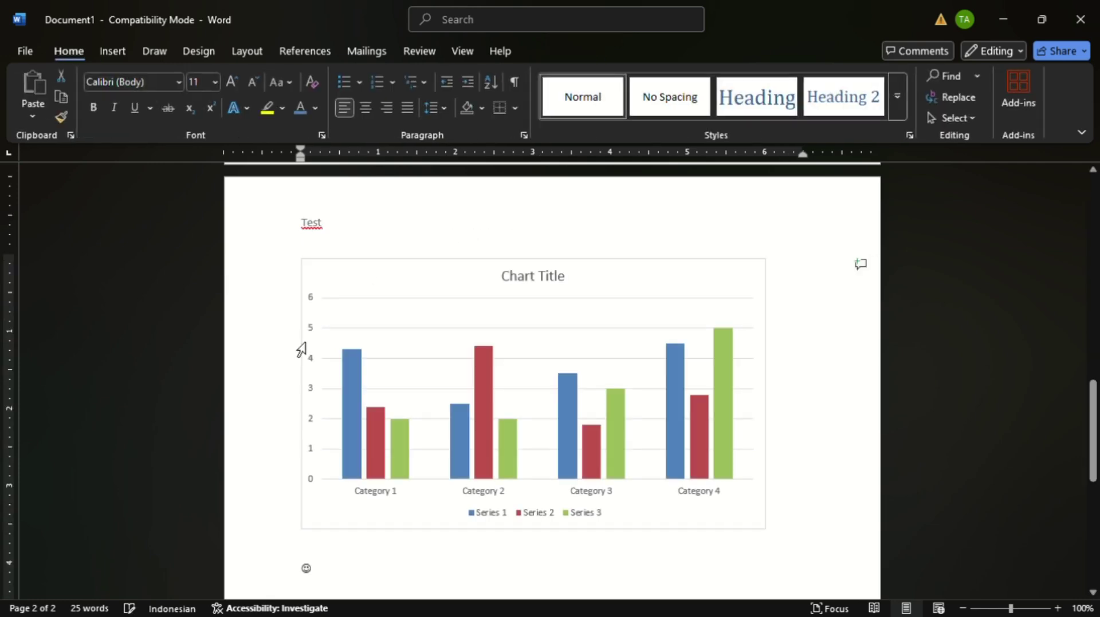
pyautogui.scroll(-6, 349, 395)
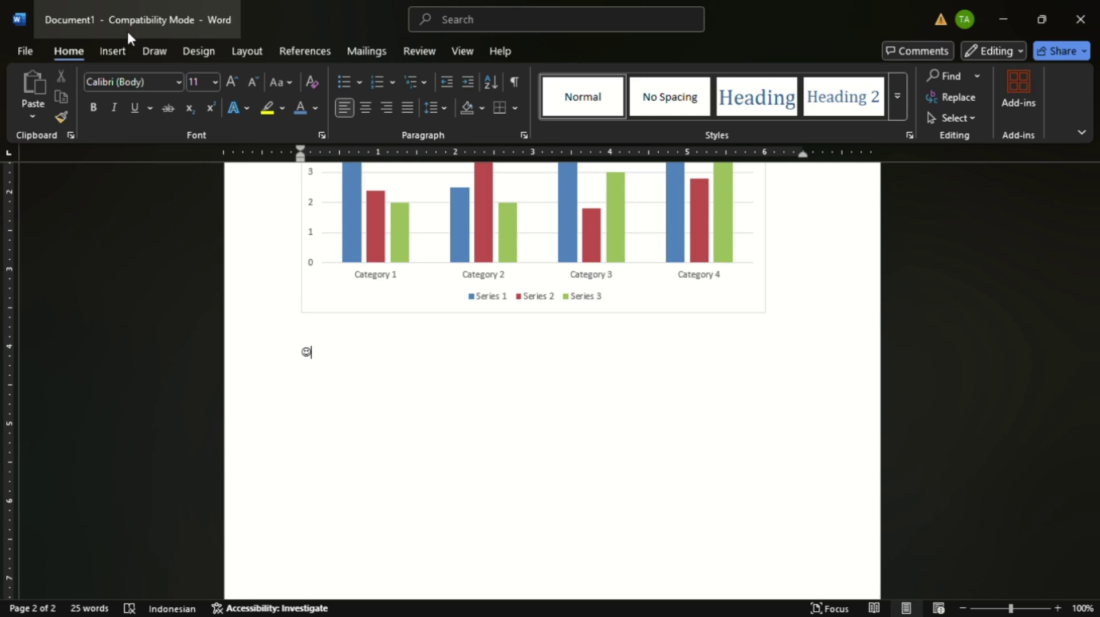
# - Insert a page-number footer design that shows 'Hal. 1', 'Hal. 2' on each page
pyautogui.click(111, 51)
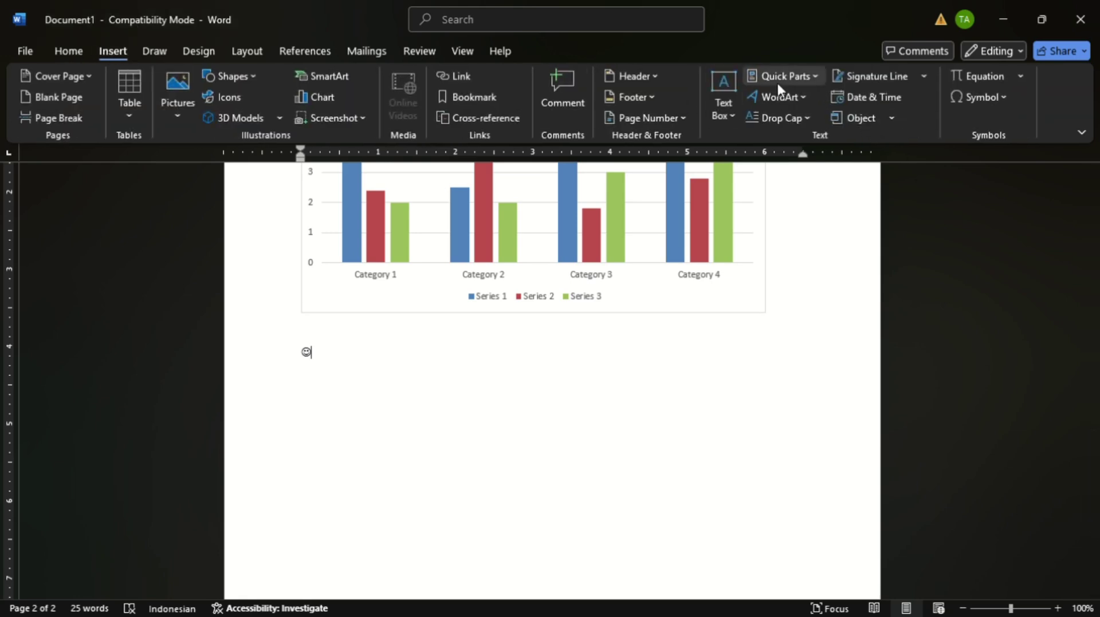
pyautogui.click(658, 98)
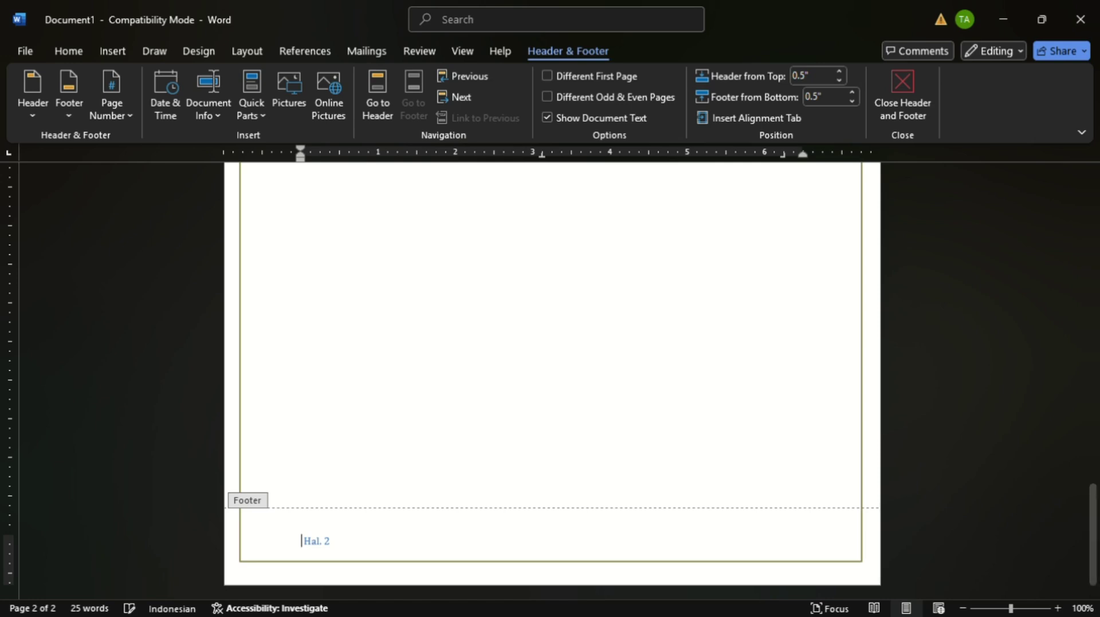
pyautogui.doubleClick(594, 371)
pyautogui.scroll(-1, 595, 371)
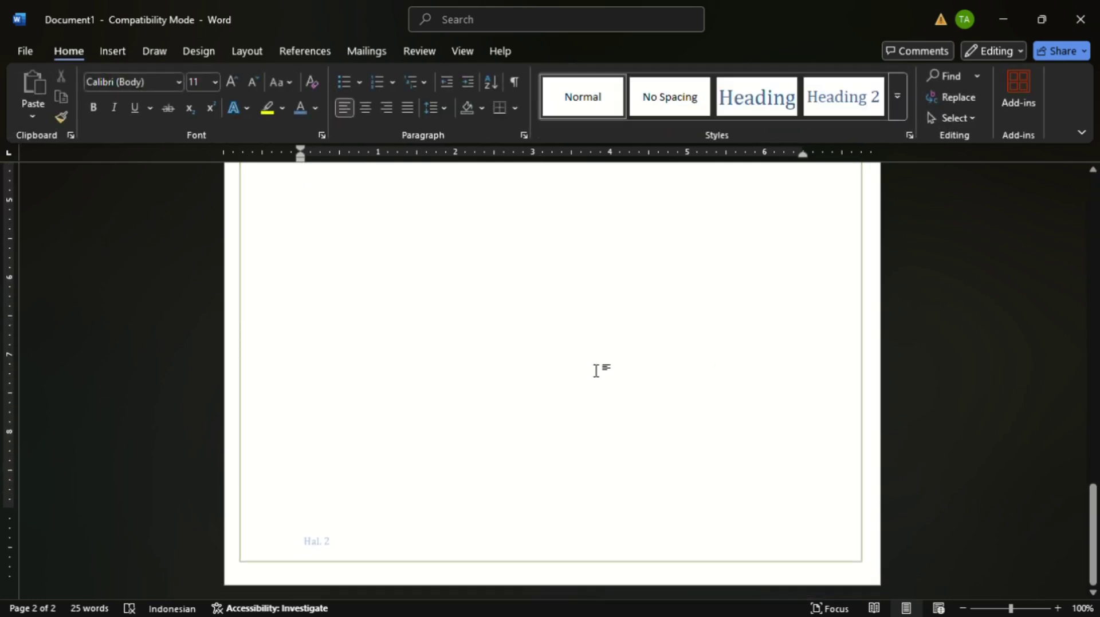
pyautogui.scroll(10, 698, 326)
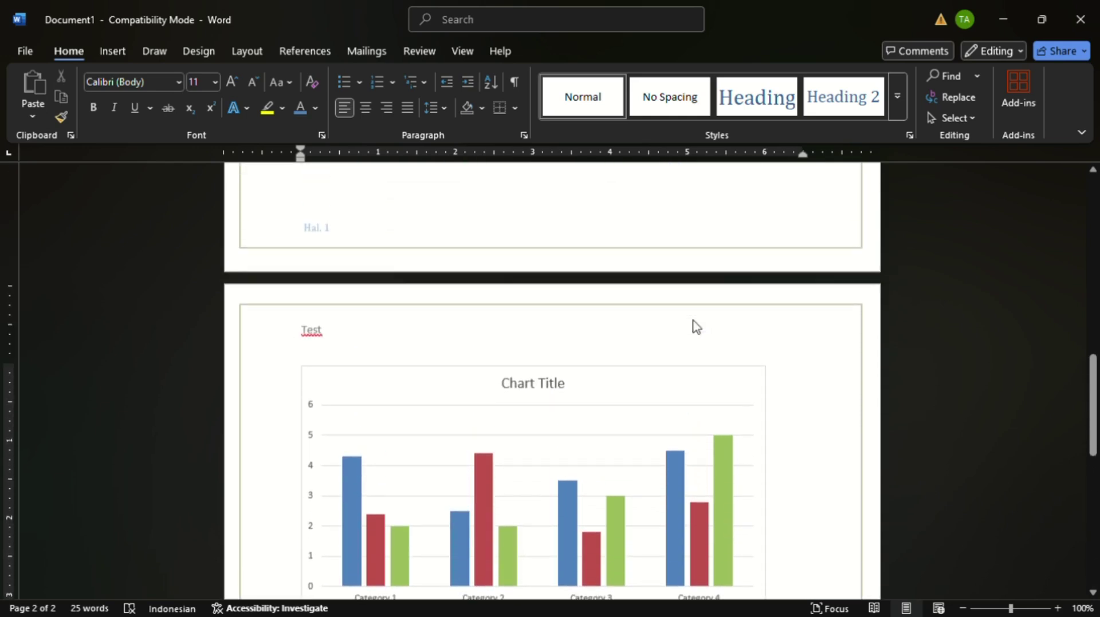
# - Scroll the document to bring the bordered first page into view
pyautogui.scroll(-10, 694, 324)
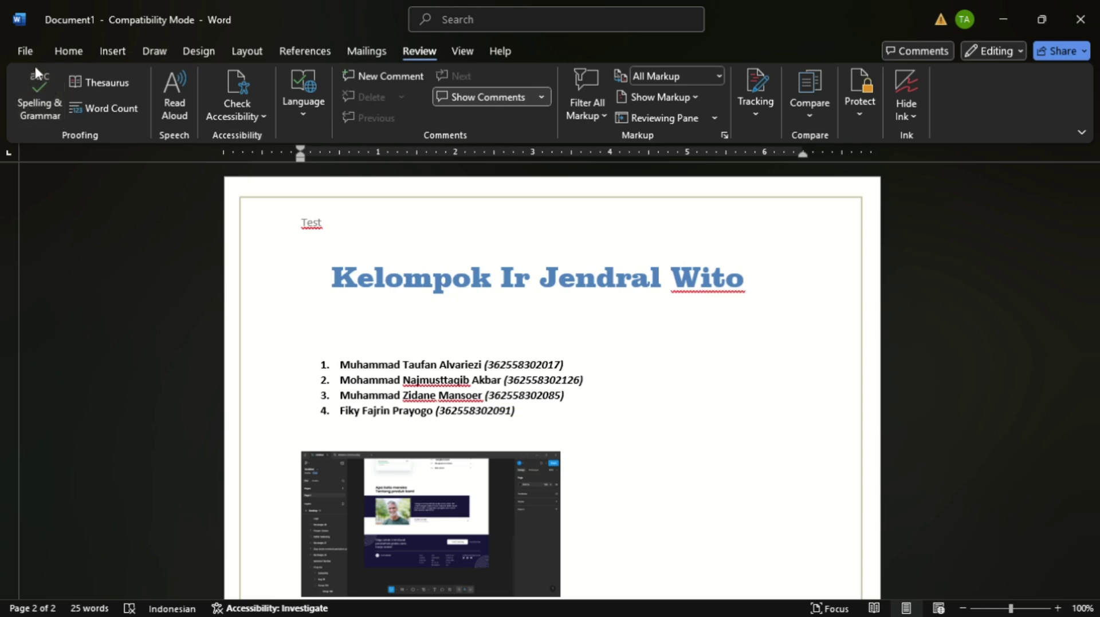
pyautogui.click(51, 101)
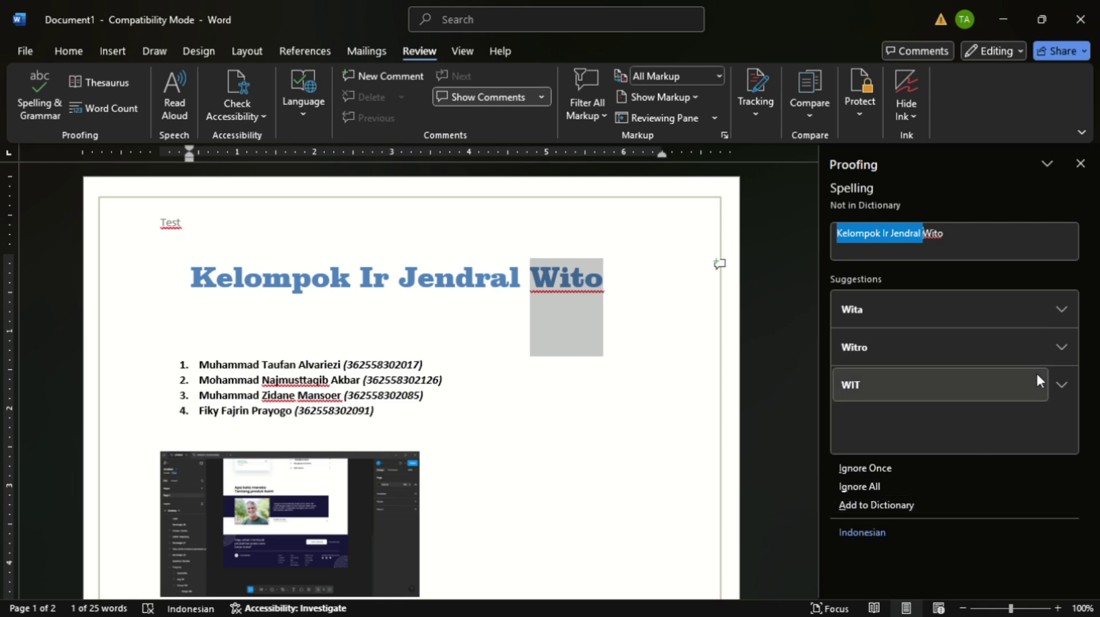
pyautogui.click(1079, 167)
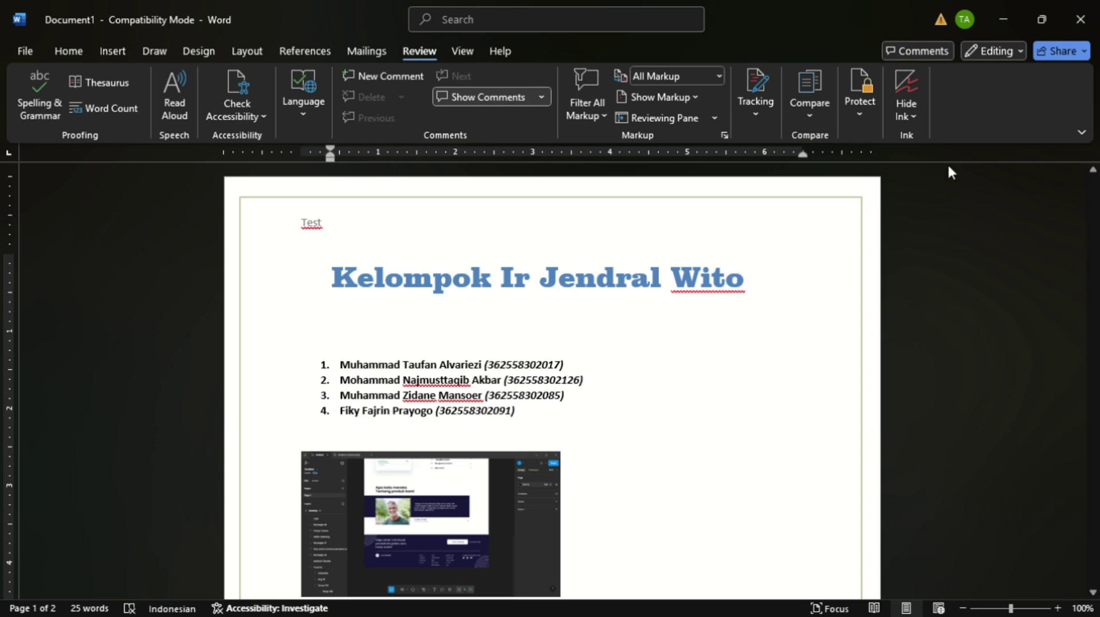
# - Select the blue title and post a comment on it reading 'Inni Judul'
pyautogui.moveTo(756, 277); pyautogui.dragTo(363, 304)
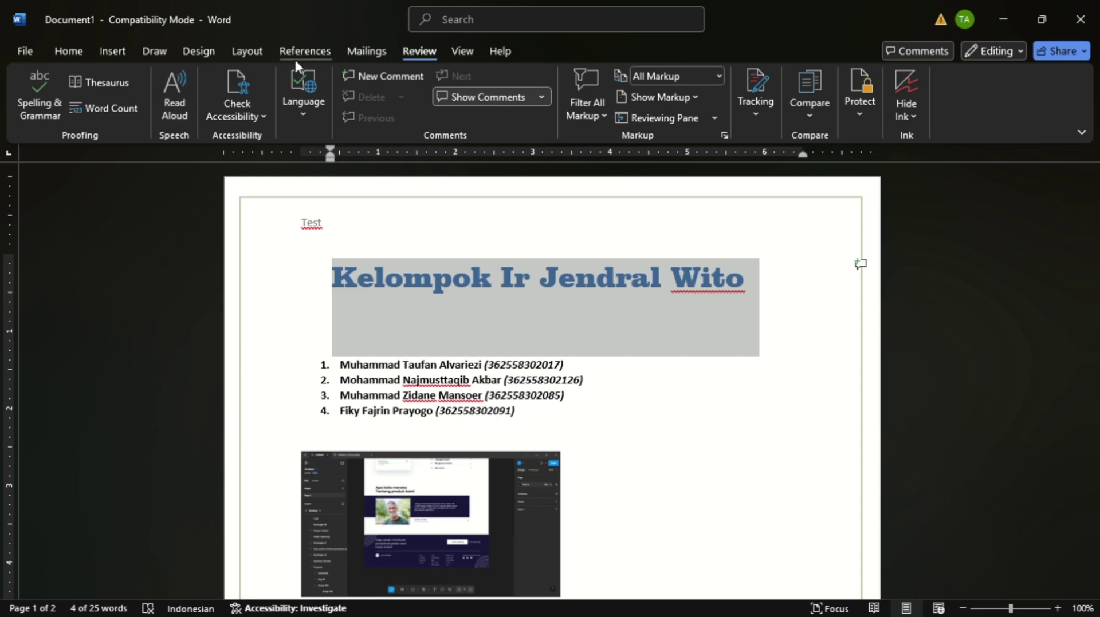
pyautogui.click(387, 73)
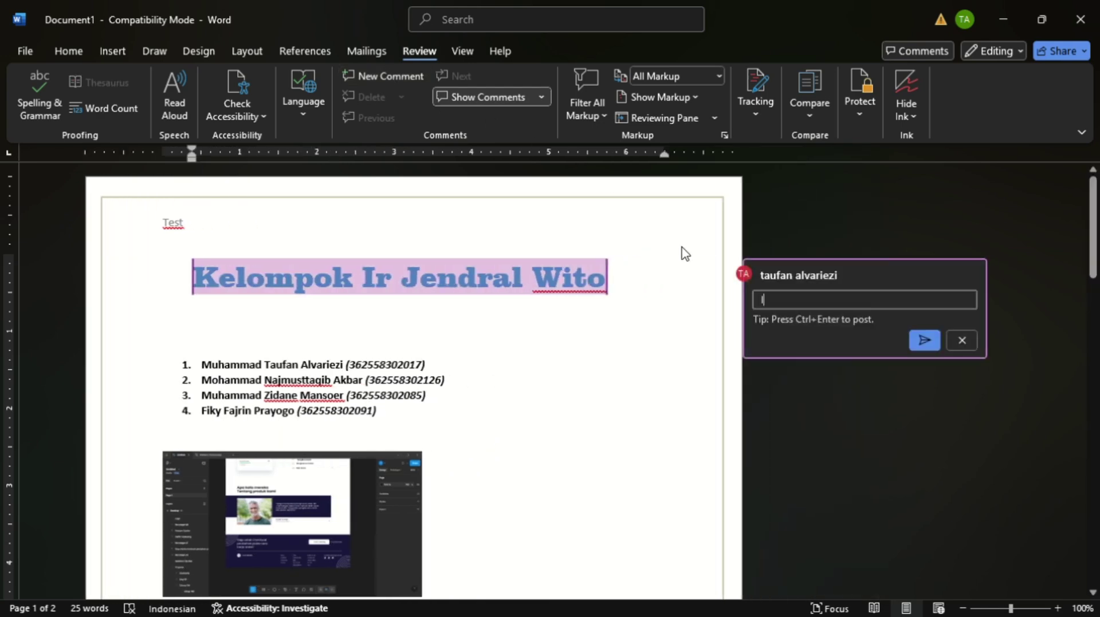
pyautogui.write('Inni Judul')
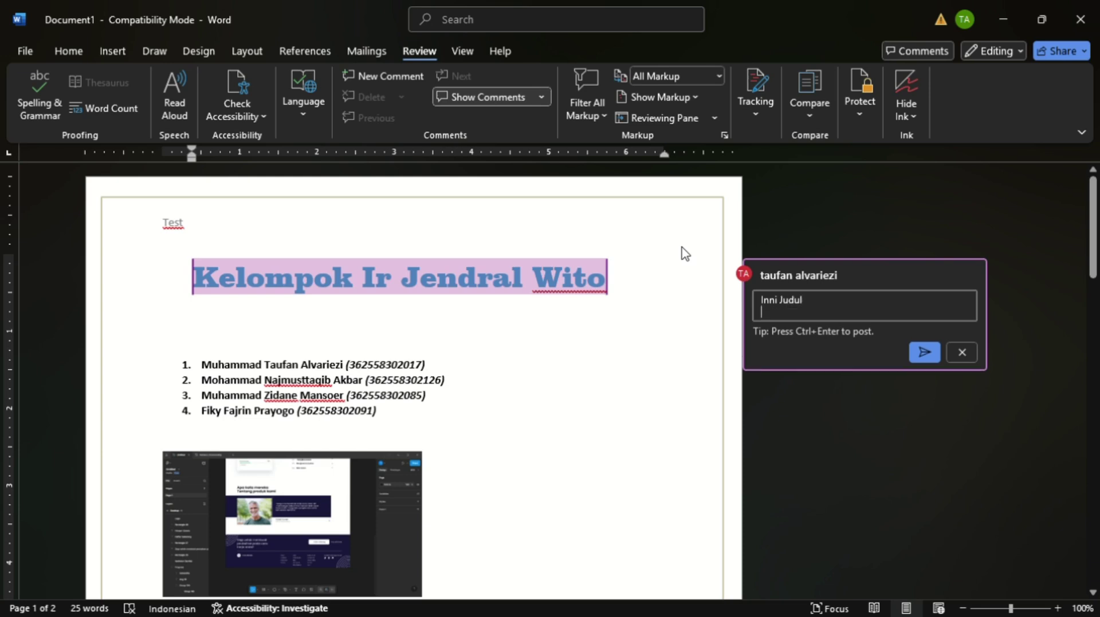
pyautogui.click(921, 355)
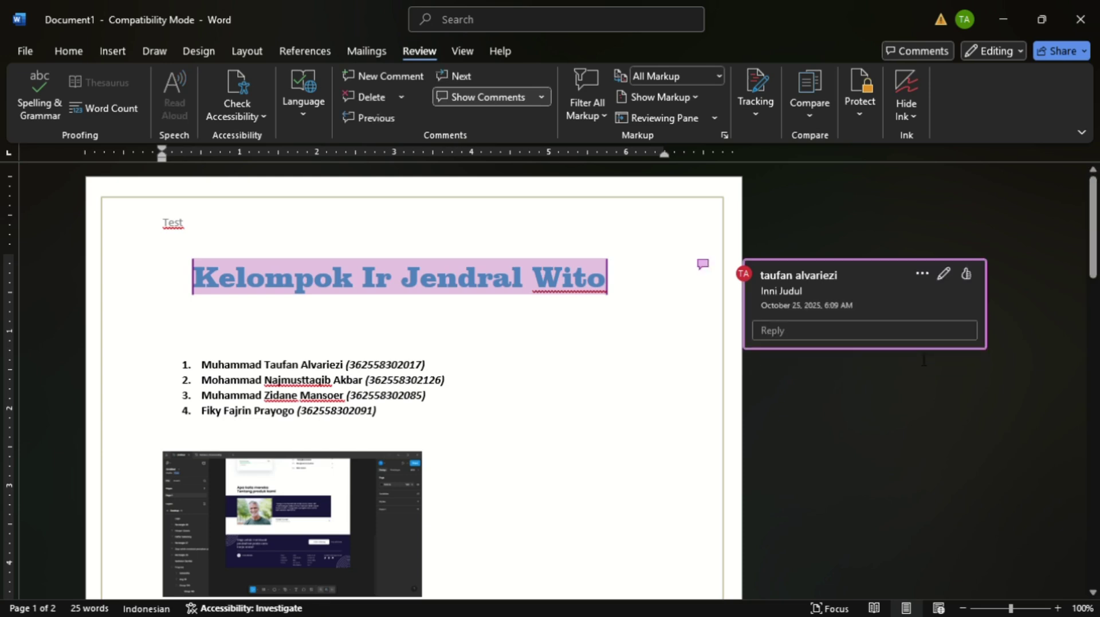
pyautogui.click(868, 218)
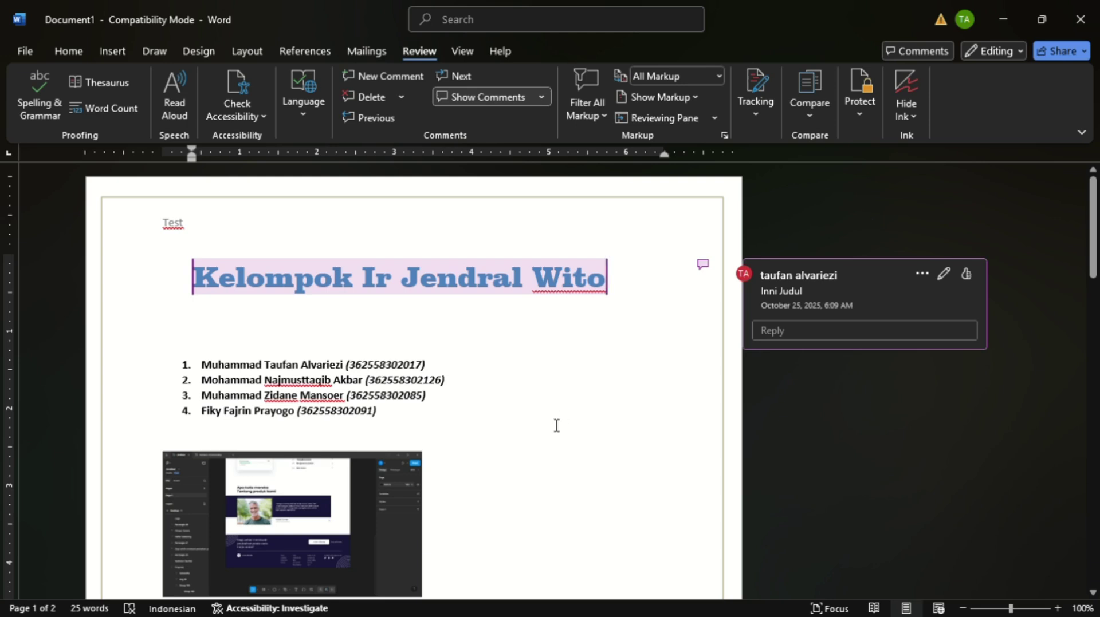
pyautogui.scroll(-3, 556, 426)
# - Scroll up and down through the finished document to review it
pyautogui.scroll(-2, 556, 425)
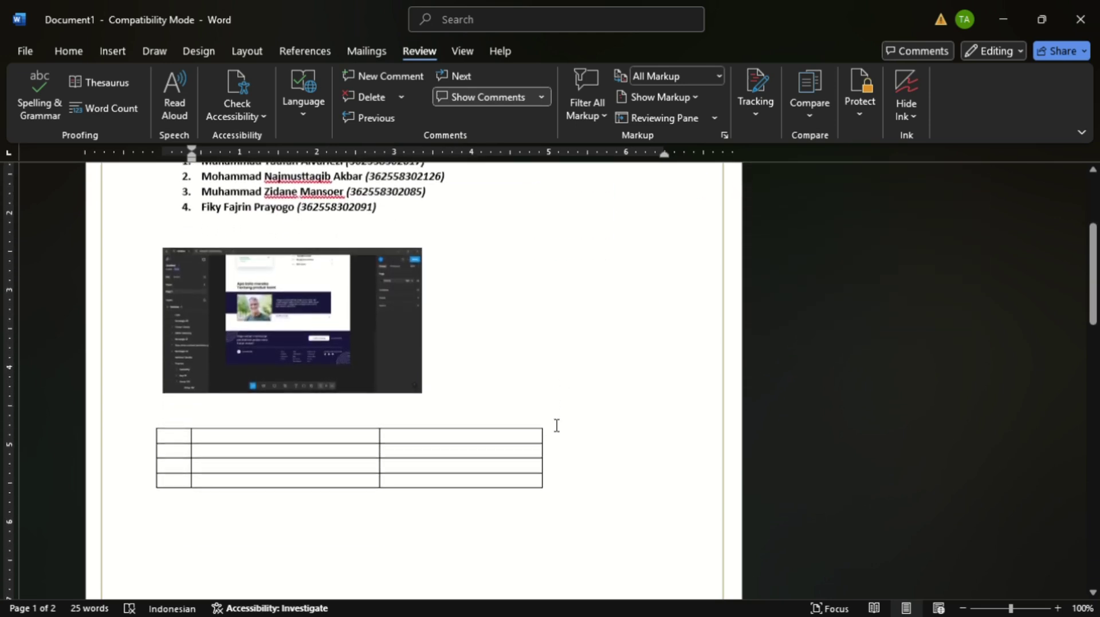
pyautogui.scroll(4, 557, 426)
pyautogui.scroll(1, 556, 425)
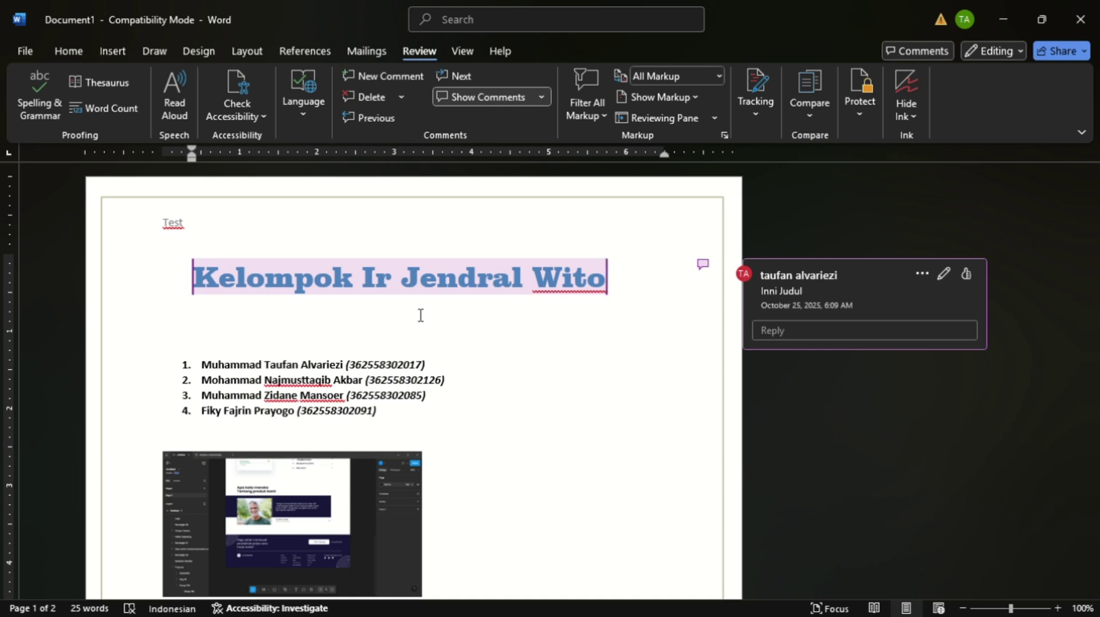
pyautogui.scroll(-1, 420, 315)
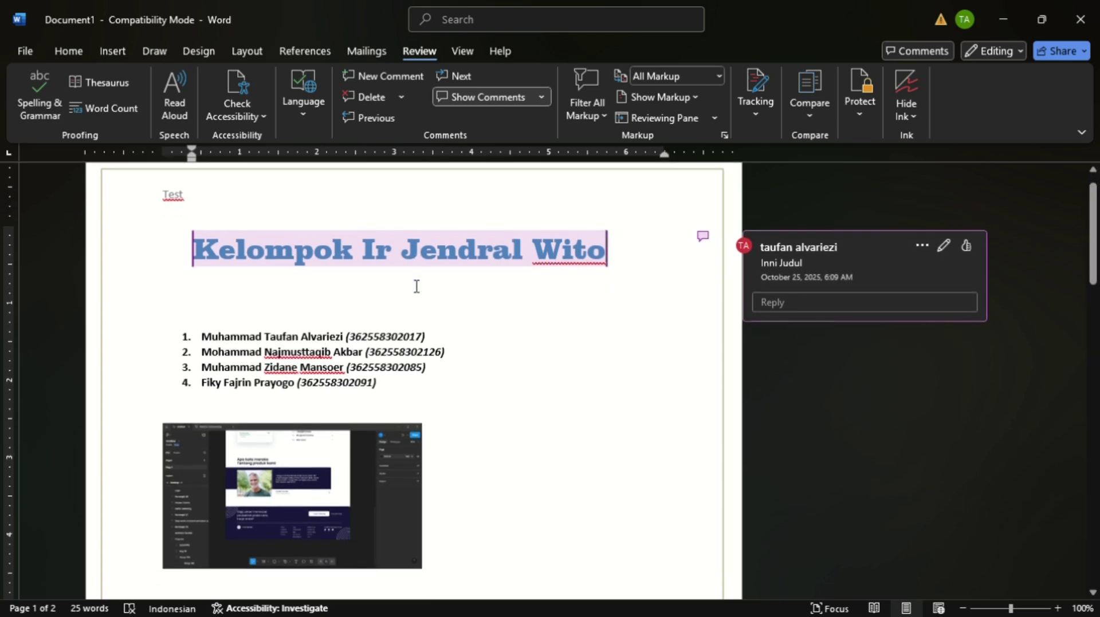
pyautogui.scroll(1, 419, 315)
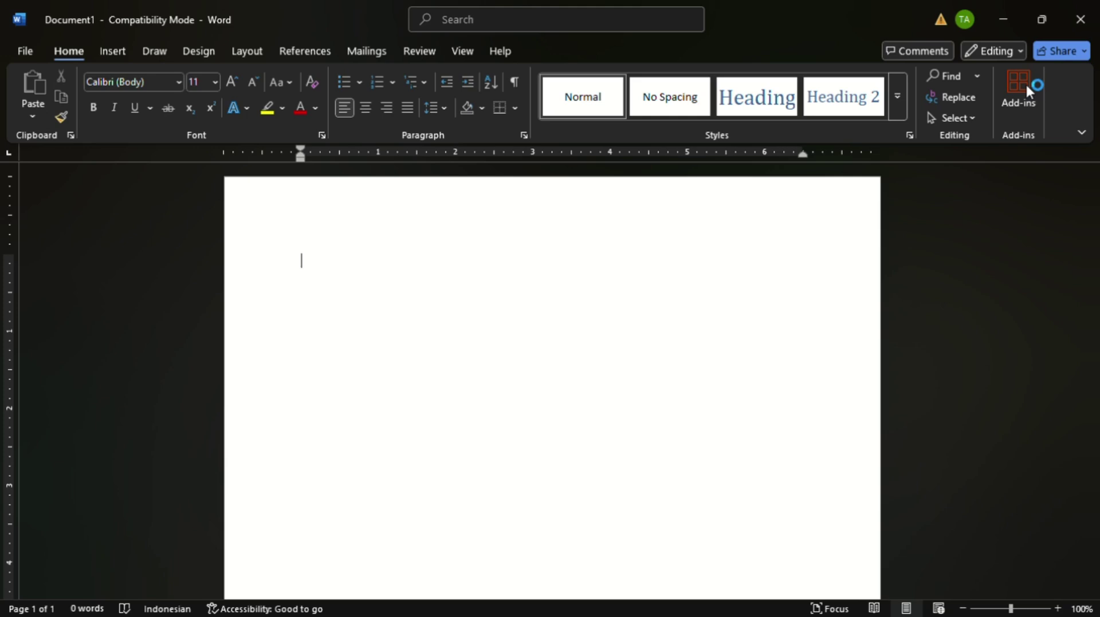
# - Type the group's title, then 'Anggota : -' on the line below
pyautogui.write('Kelompok Ir Jend')
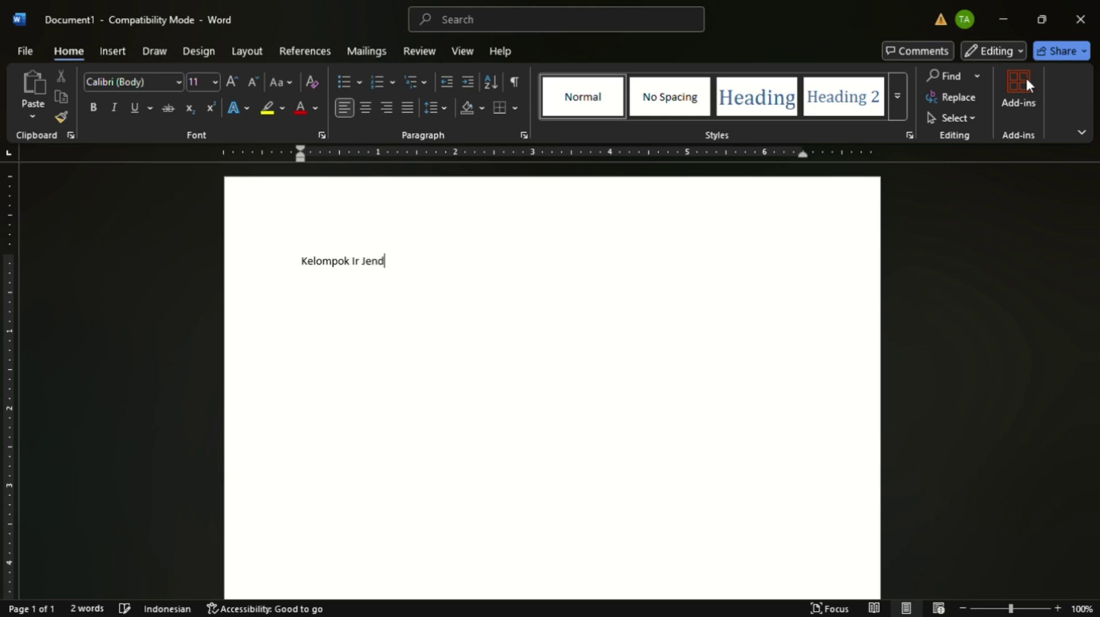
pyautogui.write('ral Wito')
pyautogui.press('Return')
pyautogui.write('Anggota')
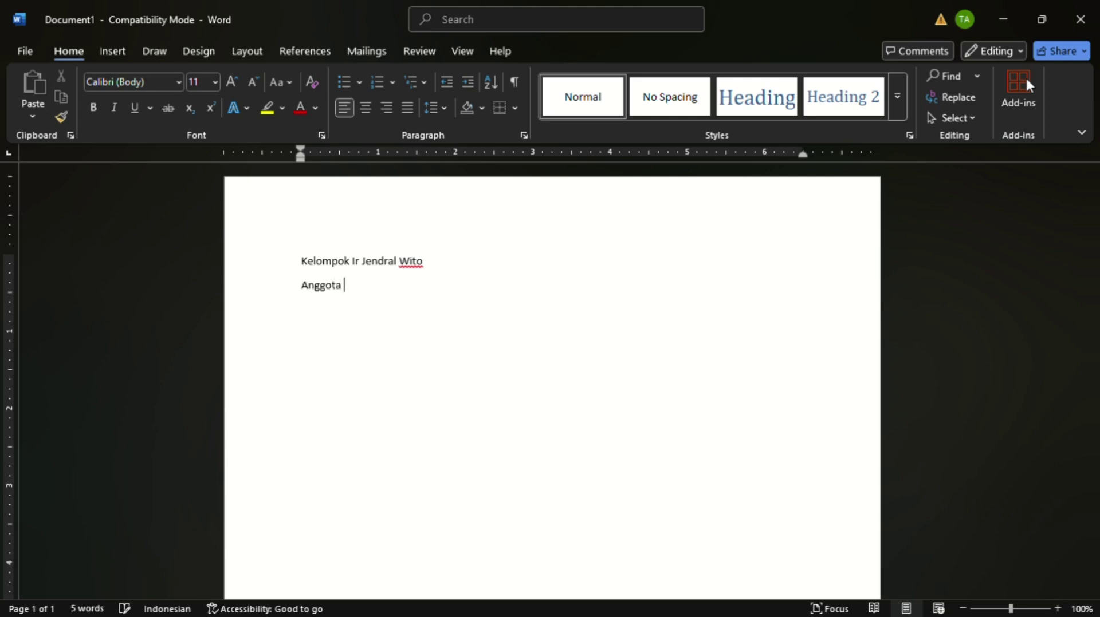